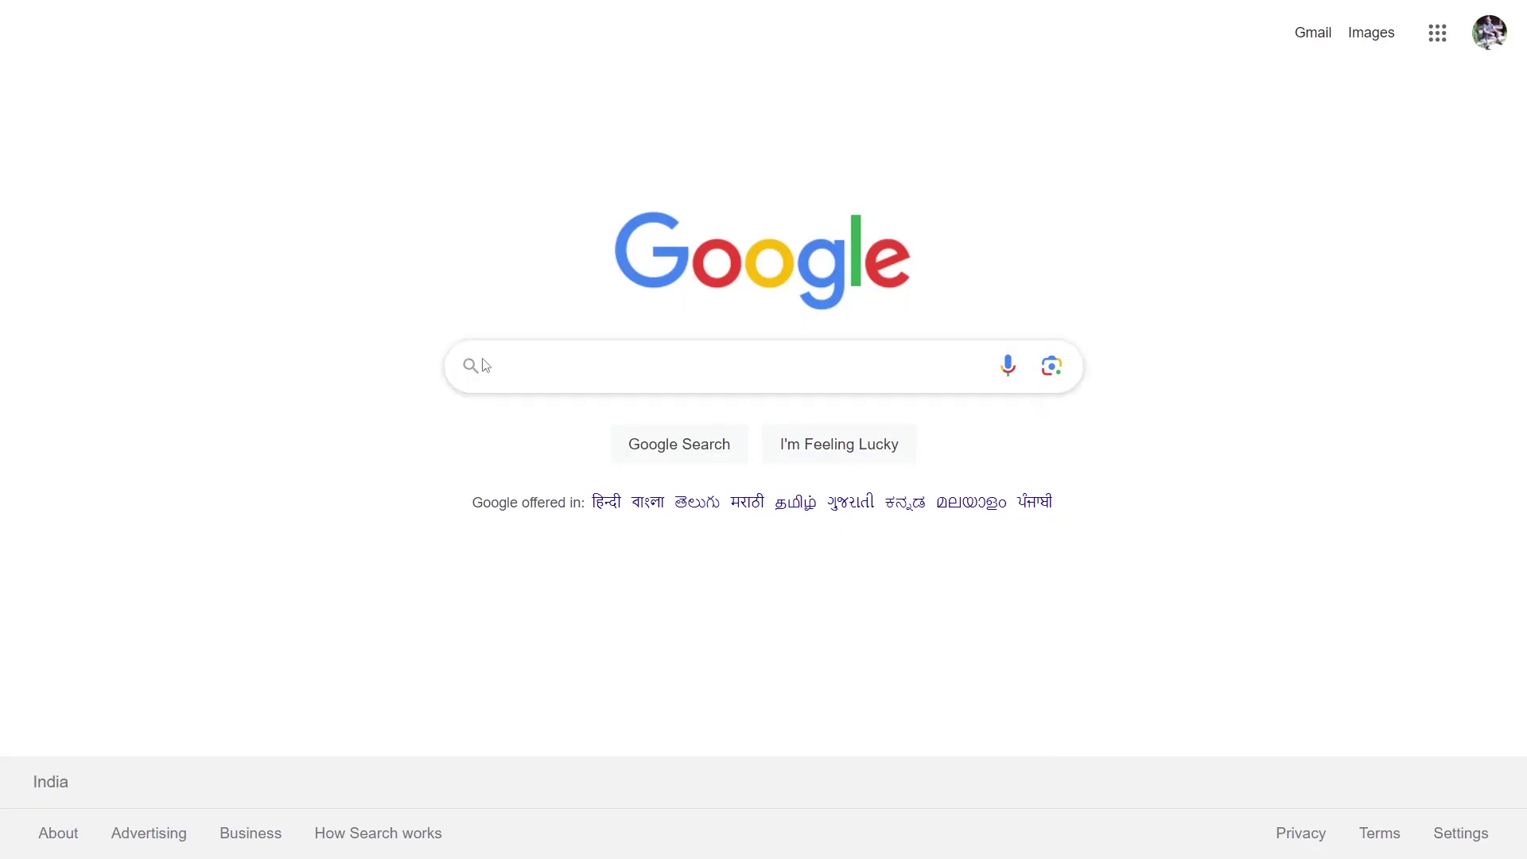
Step: Search Google for 'adobe firefly' and open the Adobe Firefly (Beta) home page
click(508, 361)
text(adobe firef)
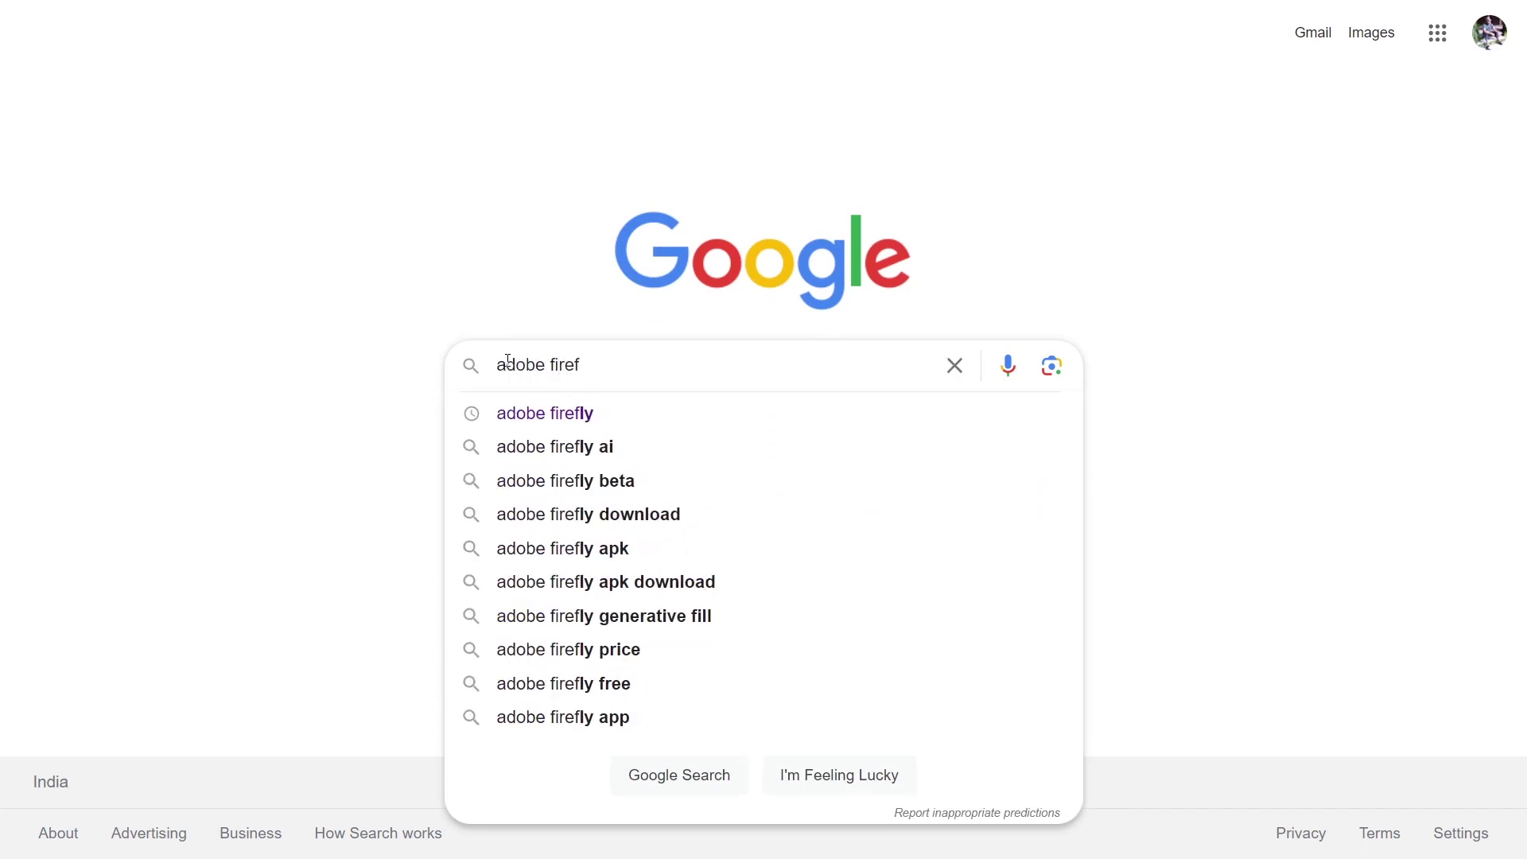
click(591, 414)
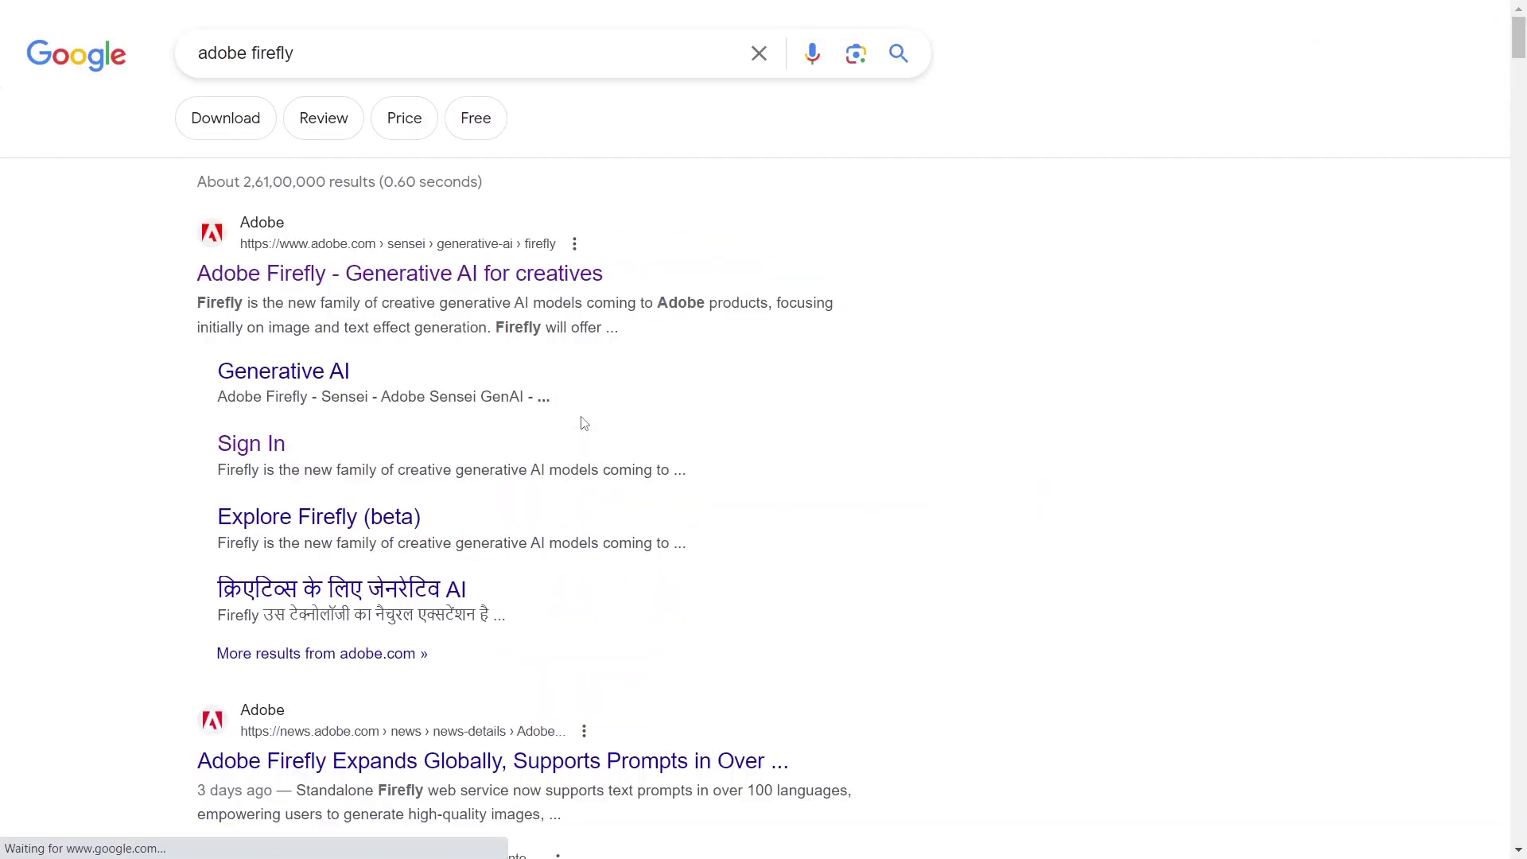
click(253, 280)
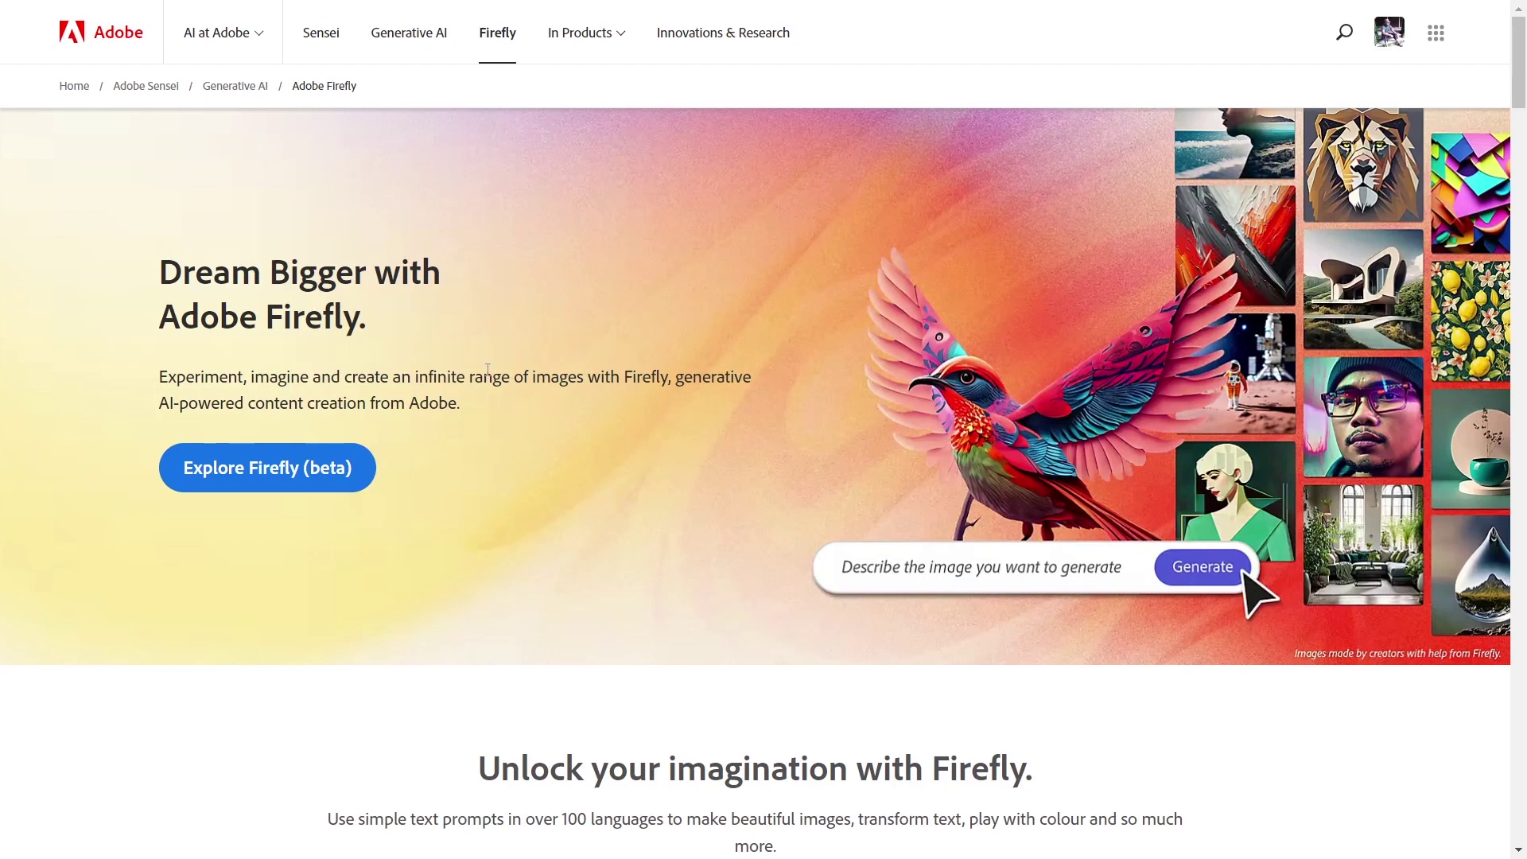
click(1400, 51)
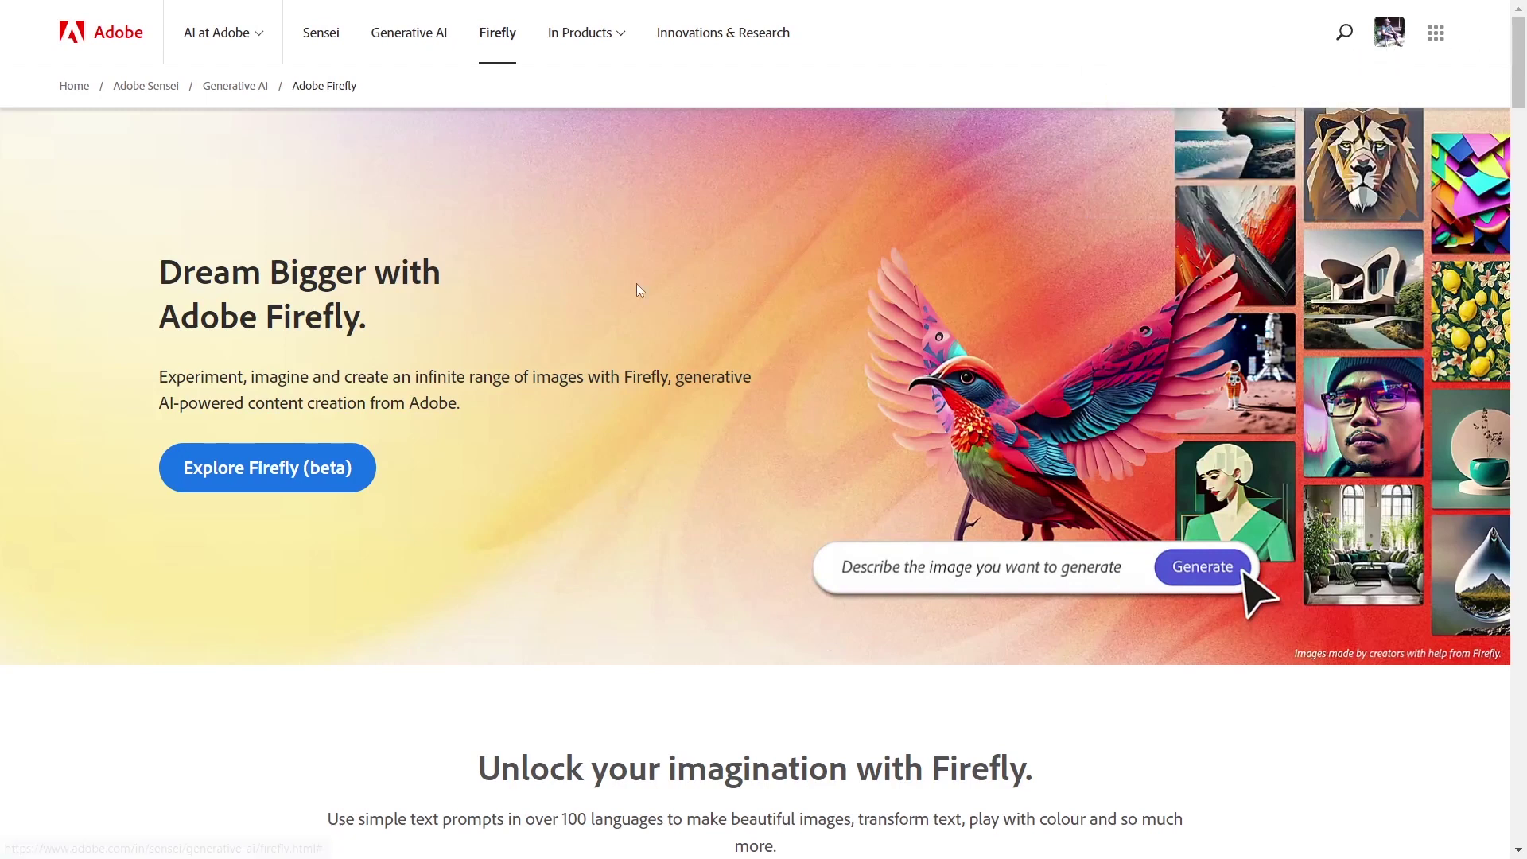
click(343, 475)
scroll(792, 430, down, 3)
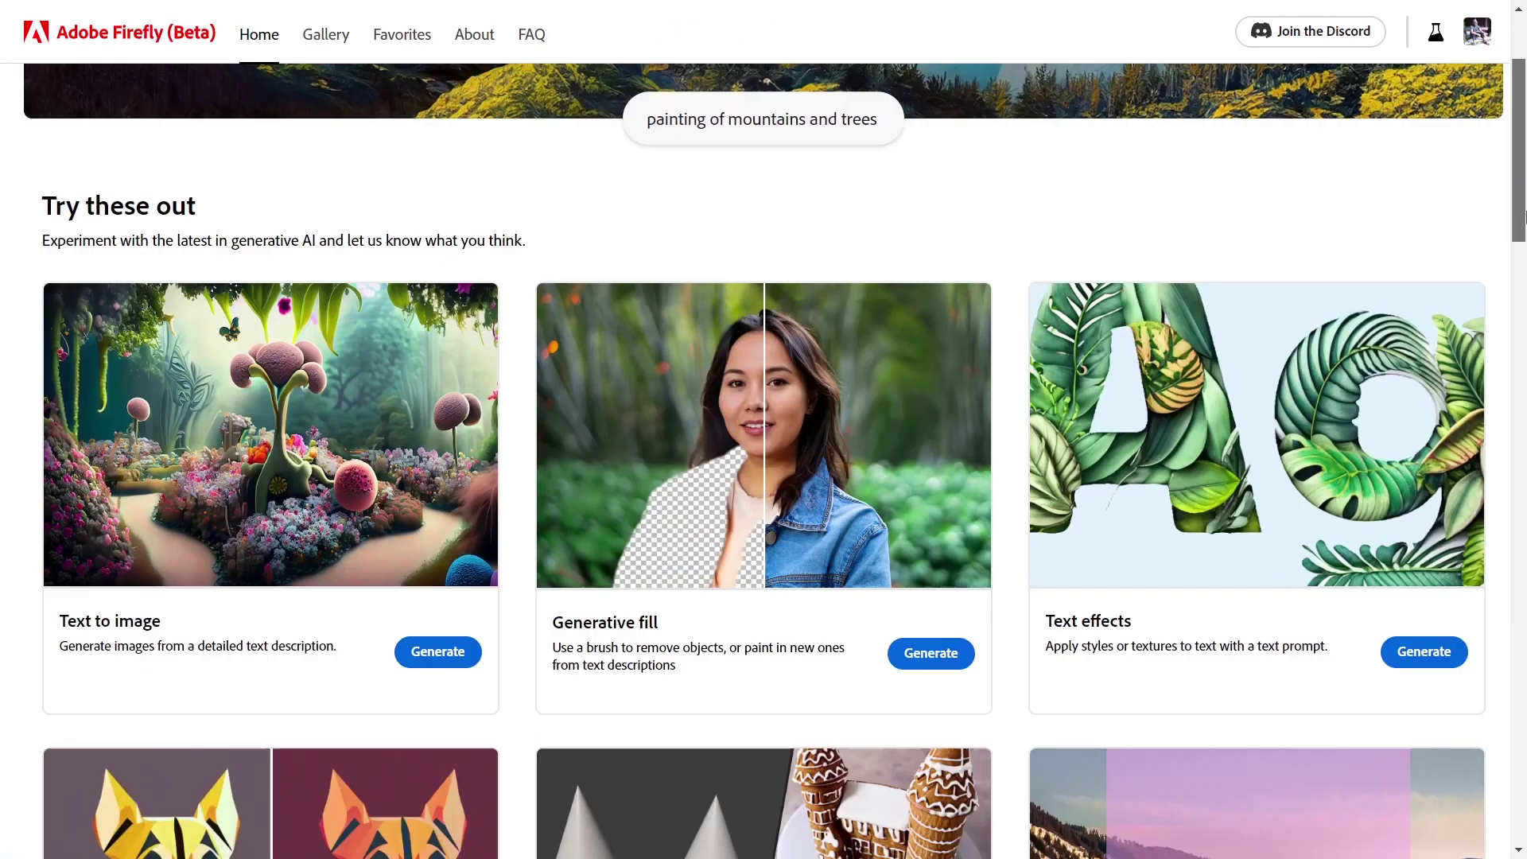
Step: In Text to image, replace the toy astronaut prompt with 'Turtle' and generate images
click(428, 609)
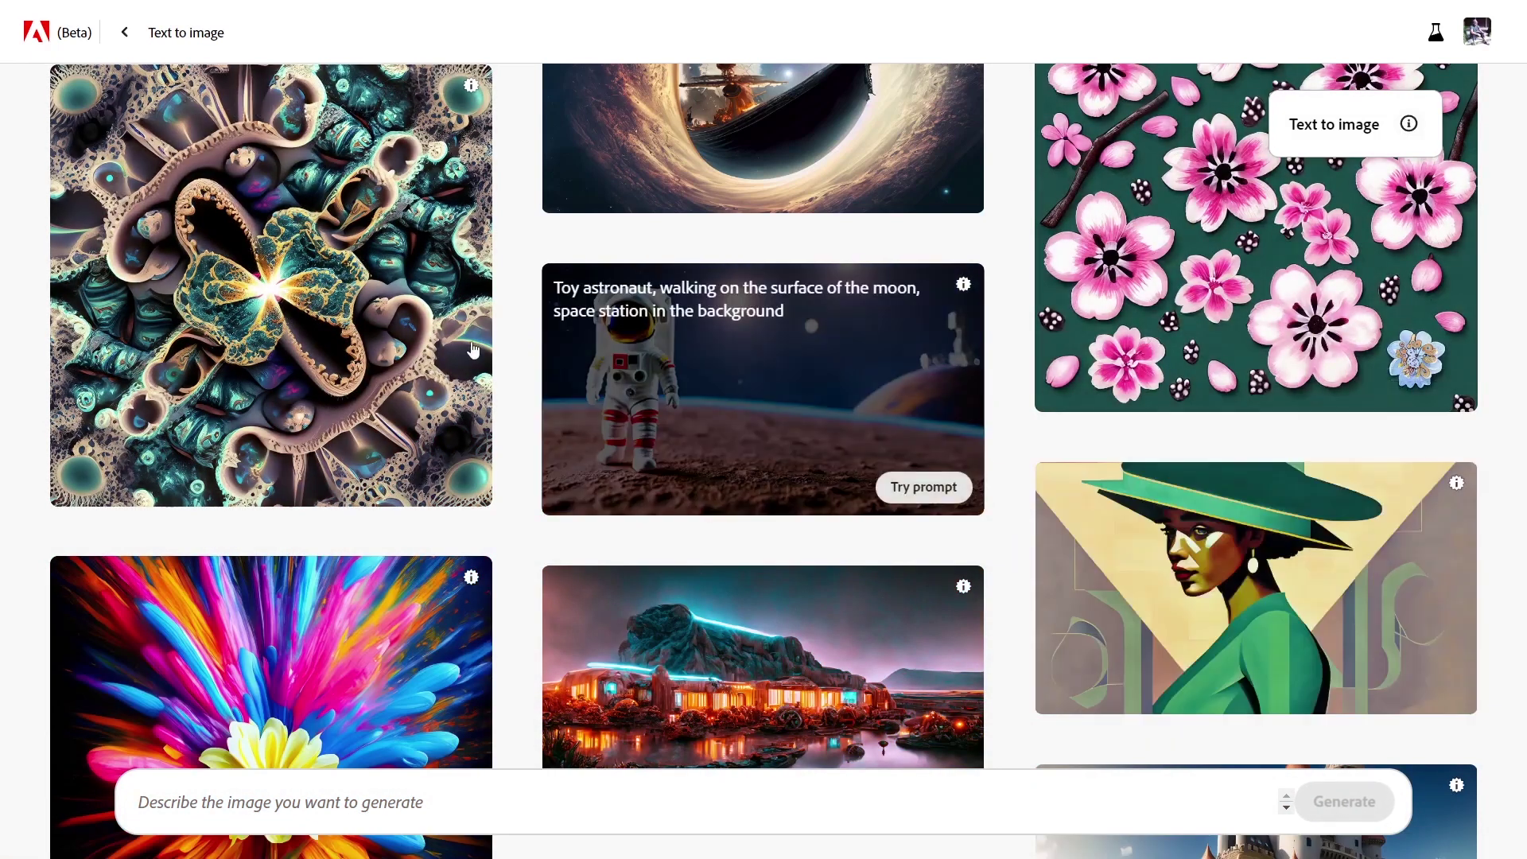
mouse_move(762, 389)
click(923, 487)
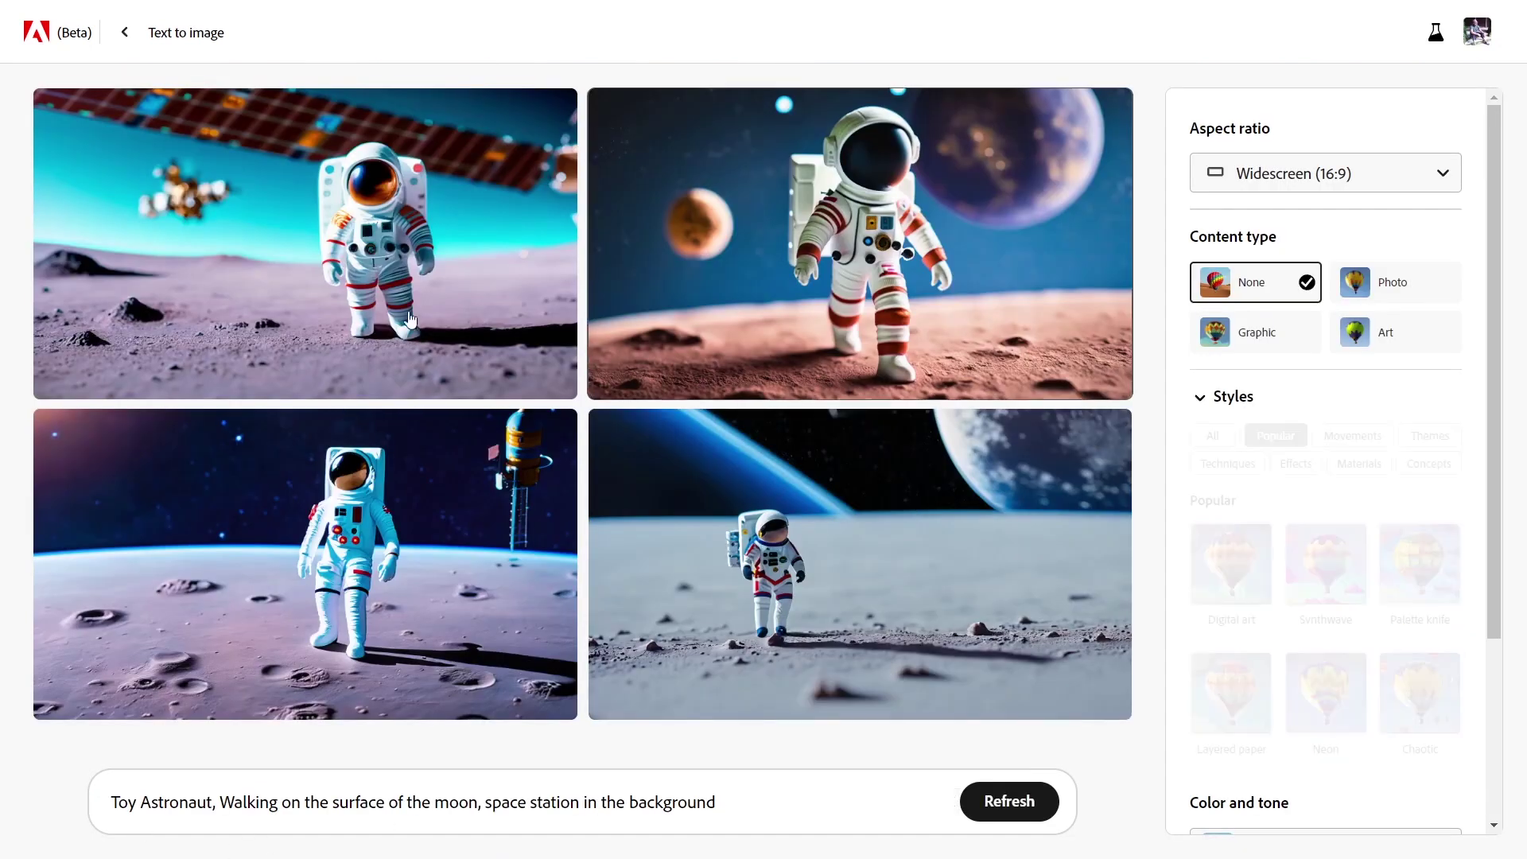
drag(745, 800, 120, 790)
key(BackSpace)
text(Turtle)
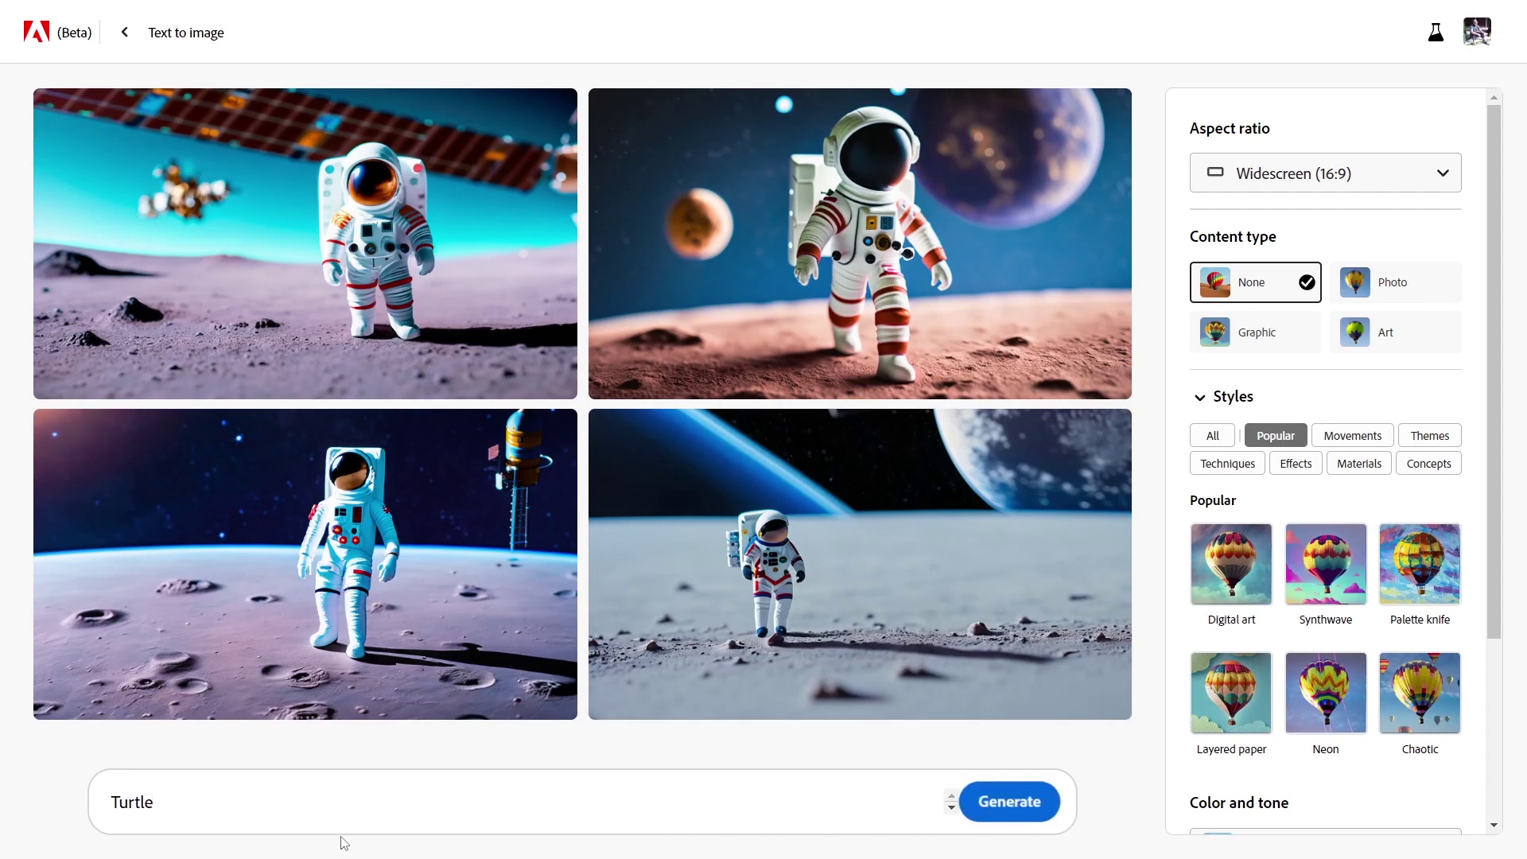
key(Return)
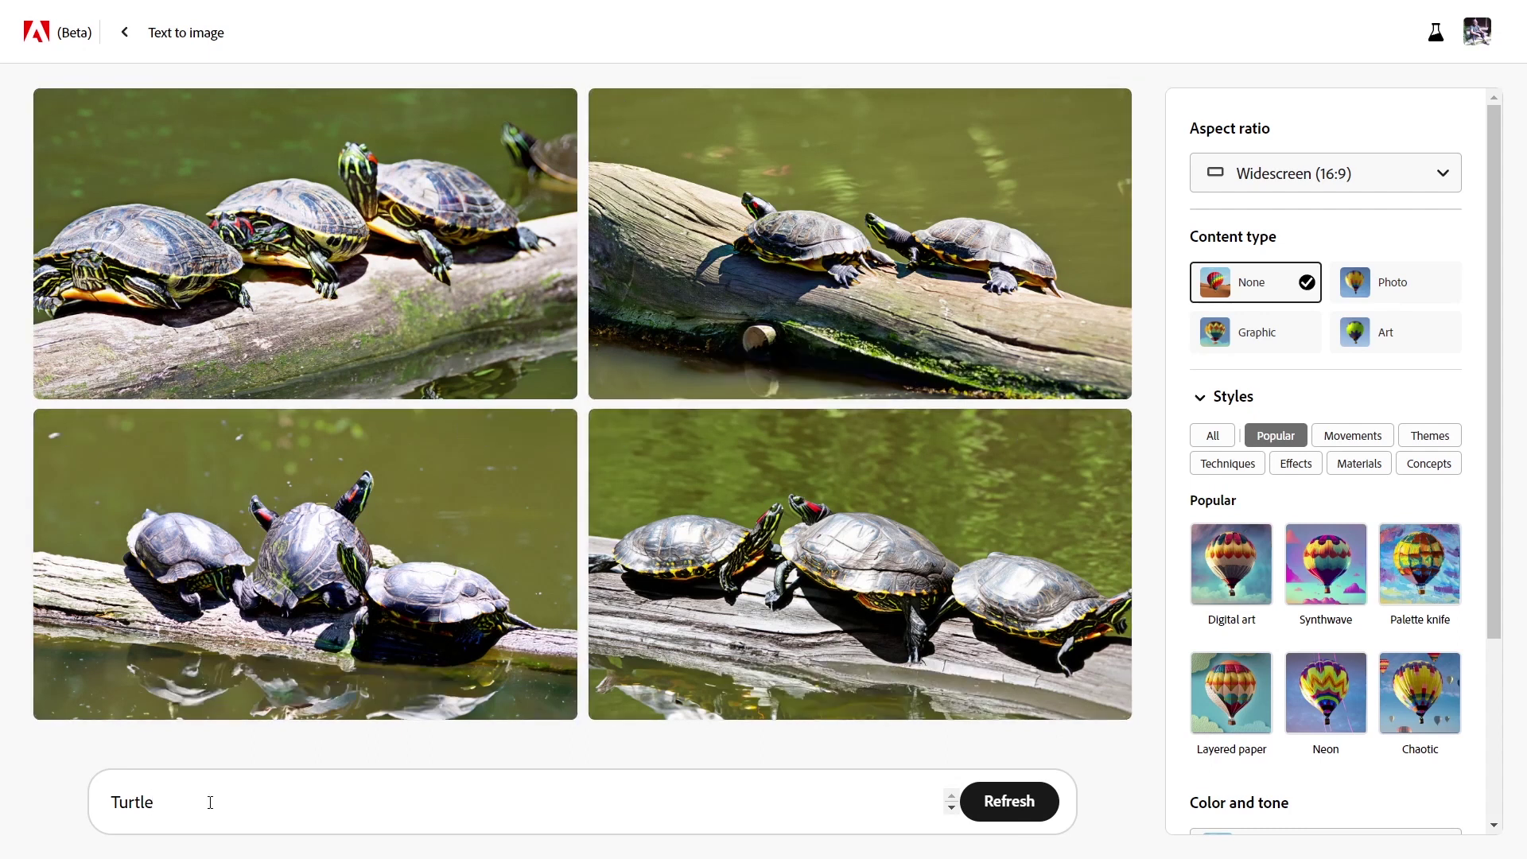
Step: Generate 'Cute Turtle' images and view one of them enlarged
text(Cute)
click(1009, 801)
click(754, 368)
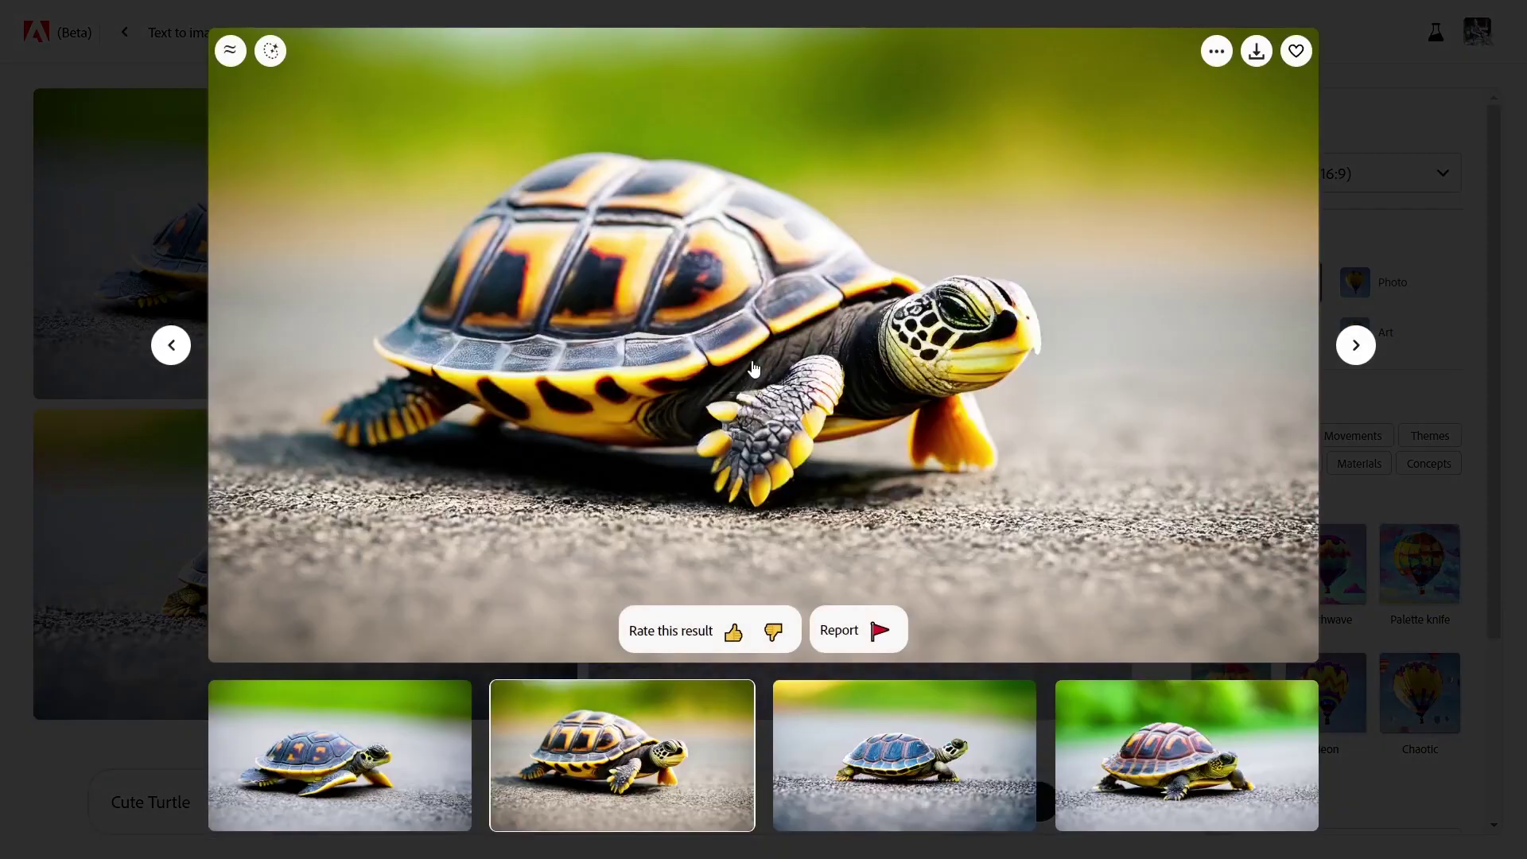
click(1347, 517)
Step: Extend the prompt to turtles playing cards in a casino, with Art content type
click(313, 803)
text(sitting on a chai)
text(r)
click(999, 803)
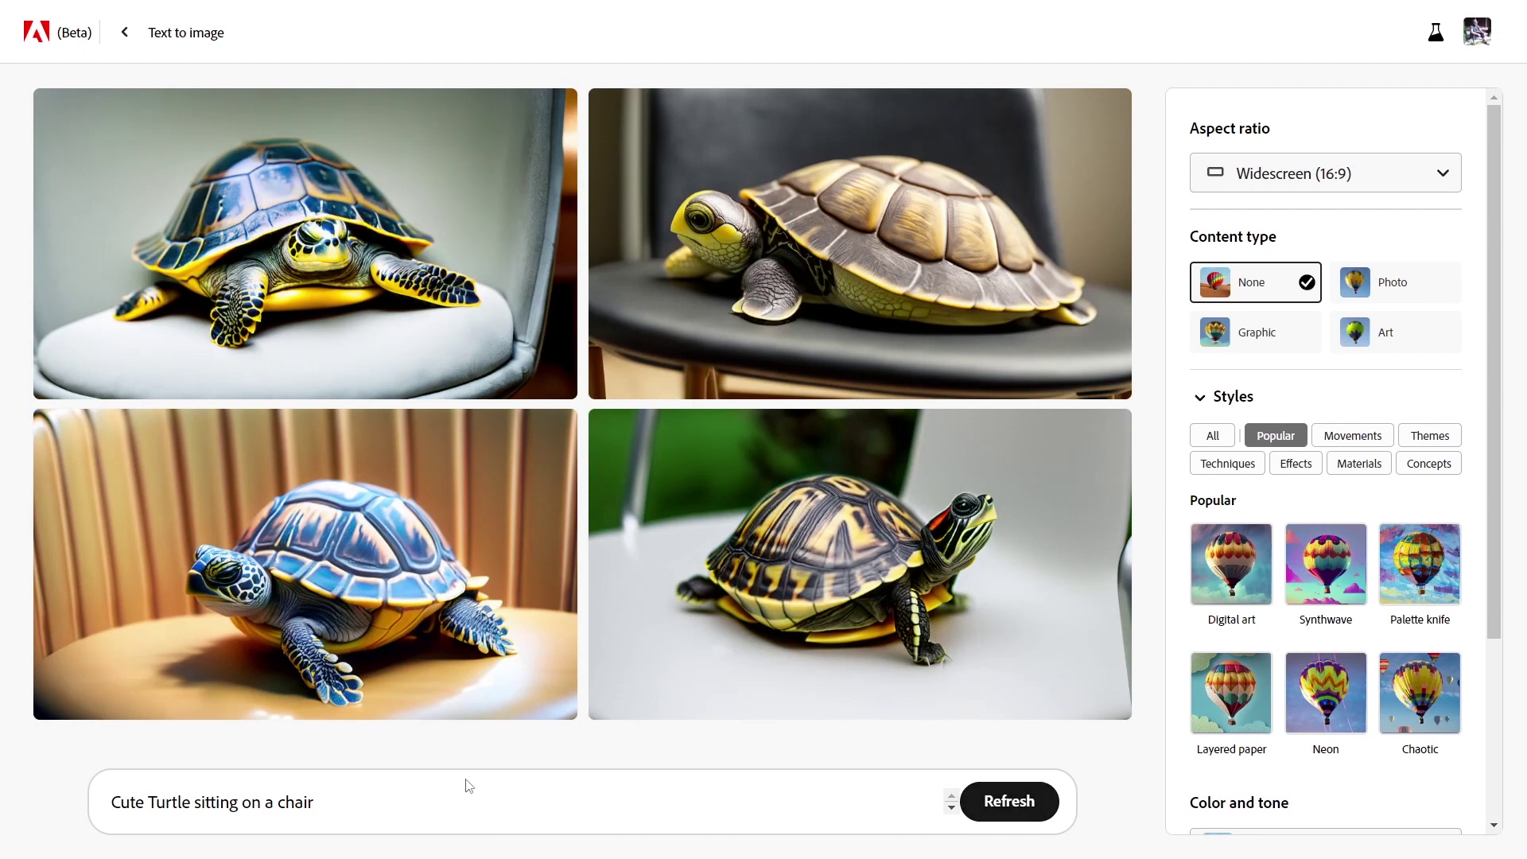
text(pla)
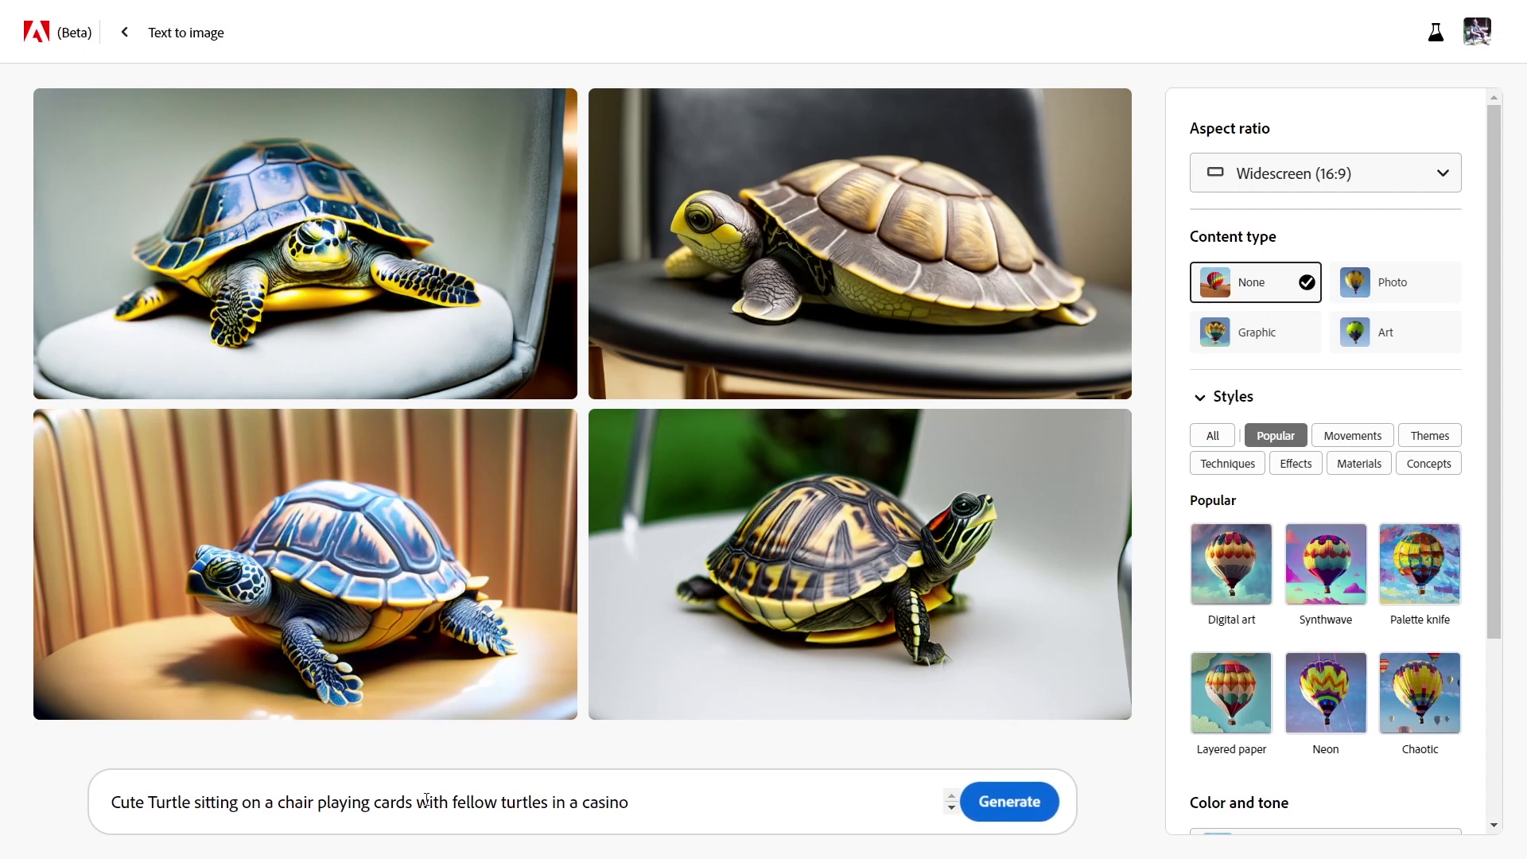
click(1386, 339)
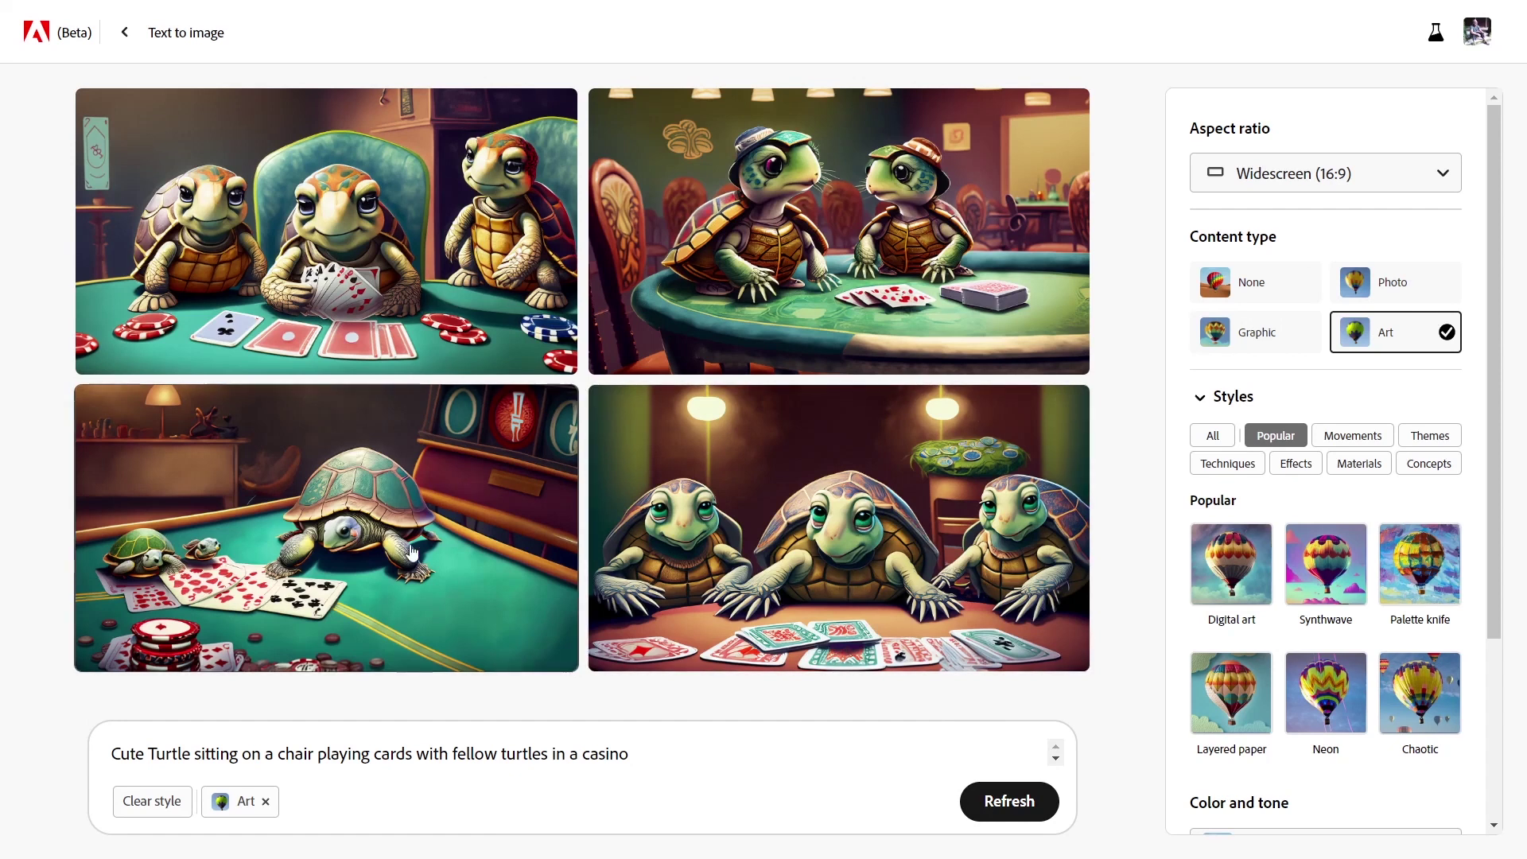
mouse_move(326, 231)
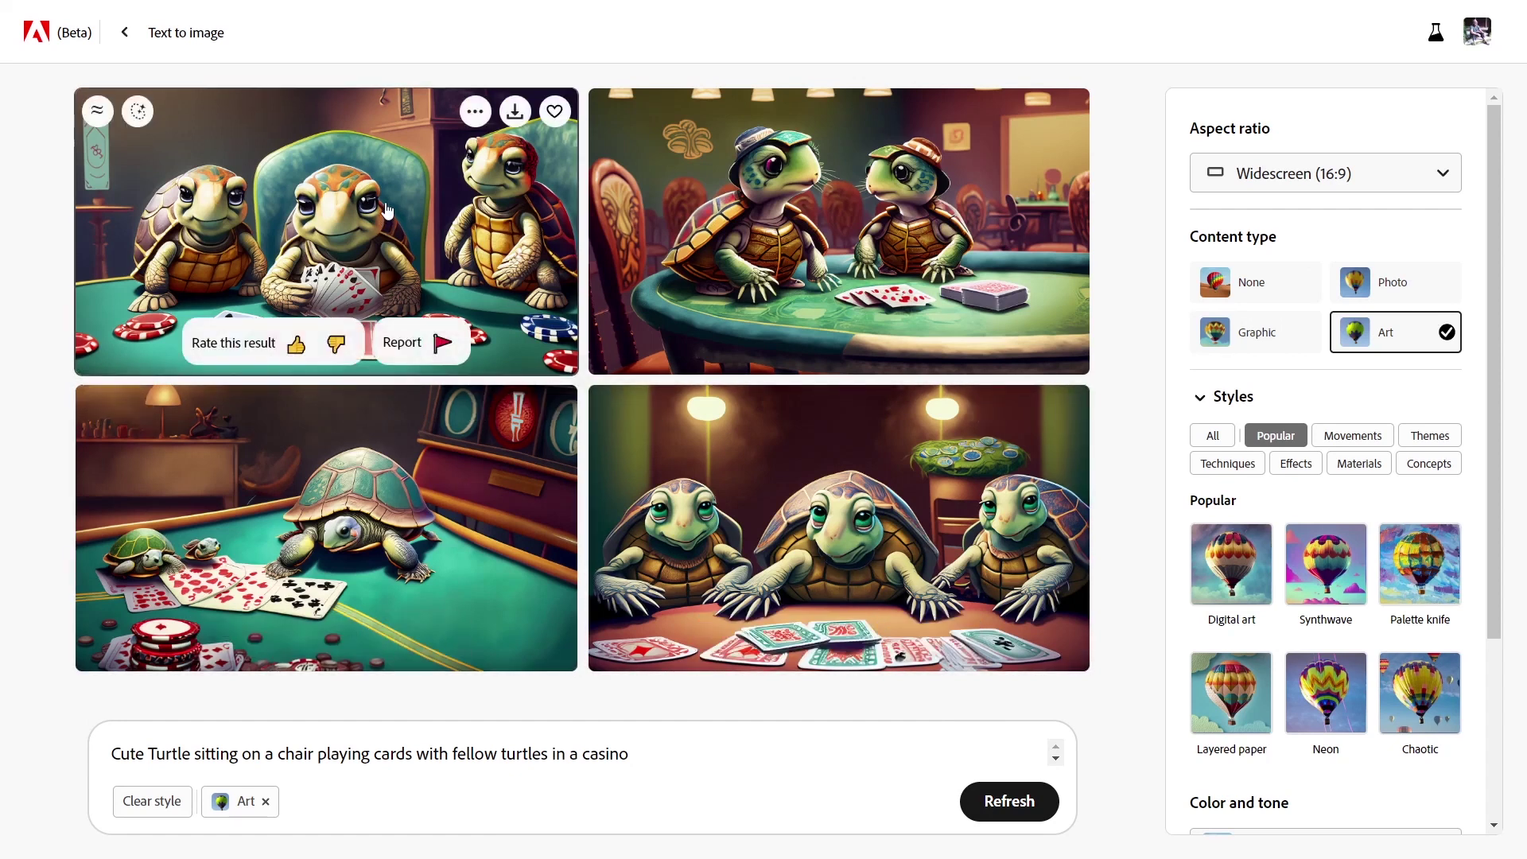
click(387, 211)
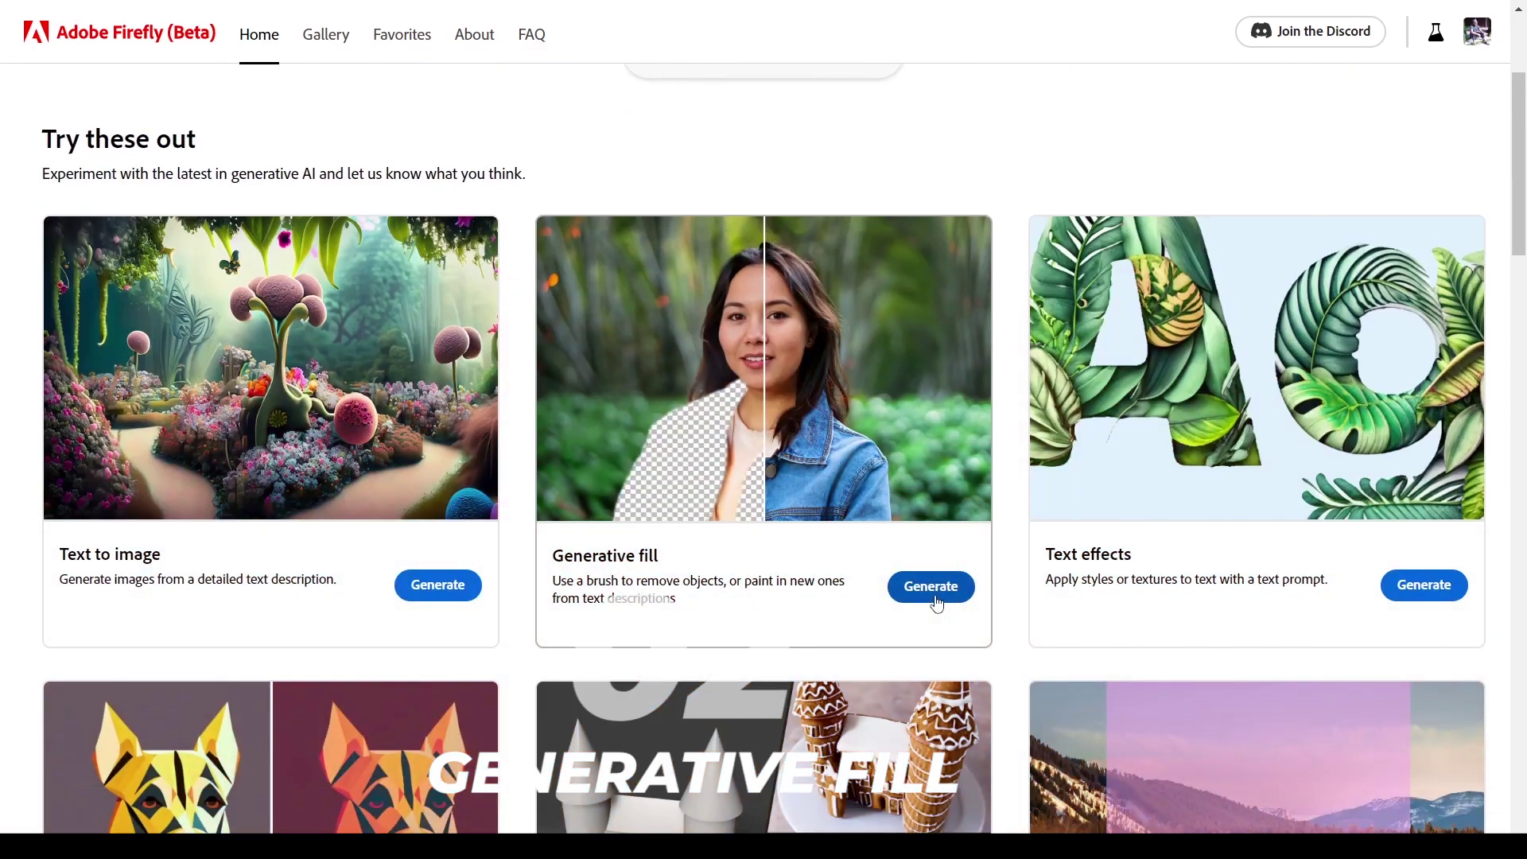
Step: Open Generative fill and upload pexels-terrillo-walls-2230015 from Downloads
click(937, 604)
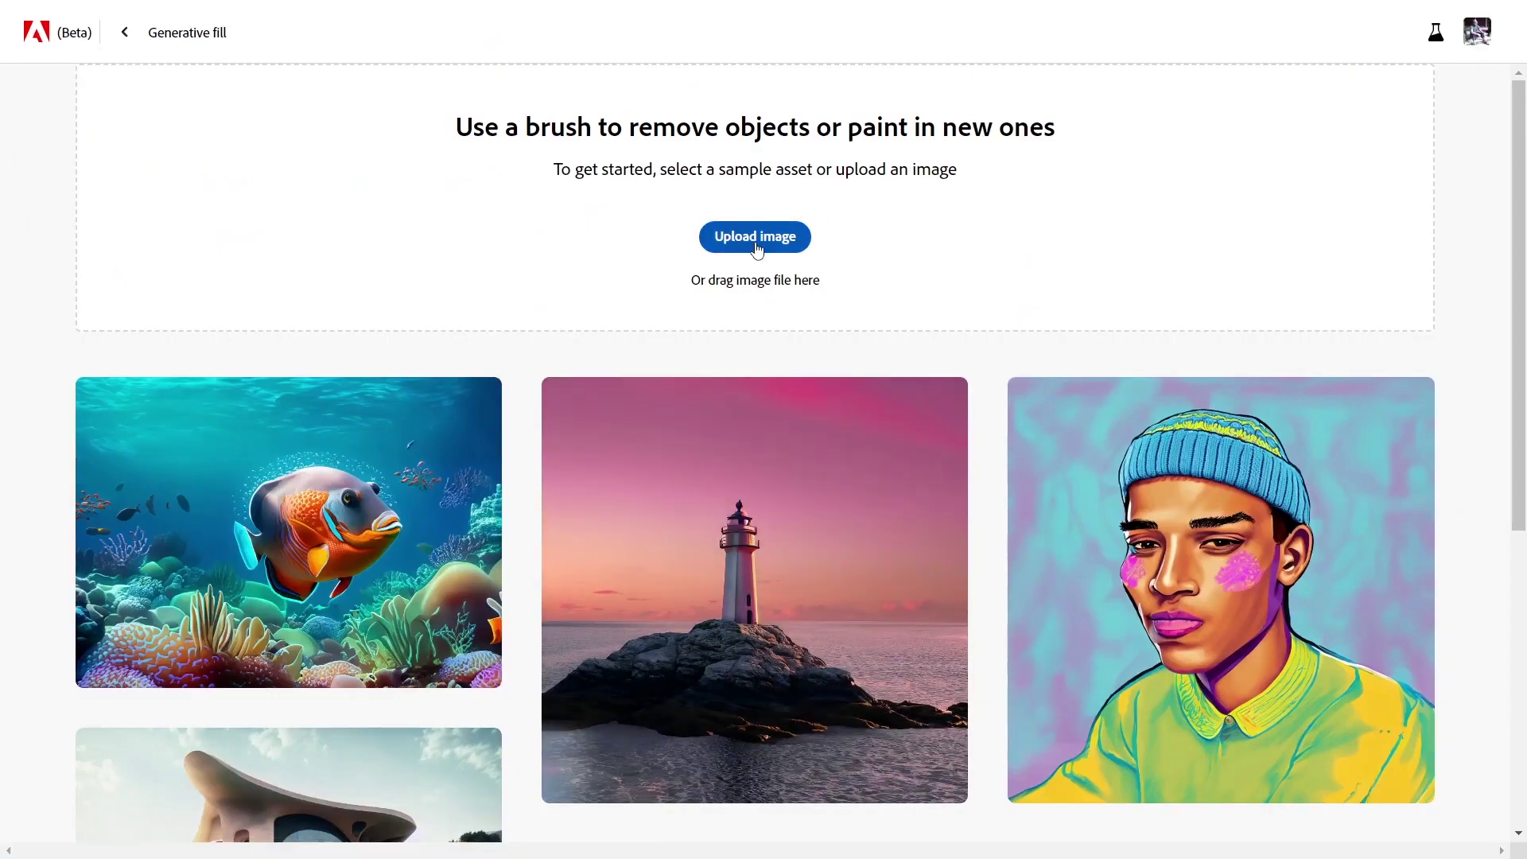
drag(454, 129, 1064, 156)
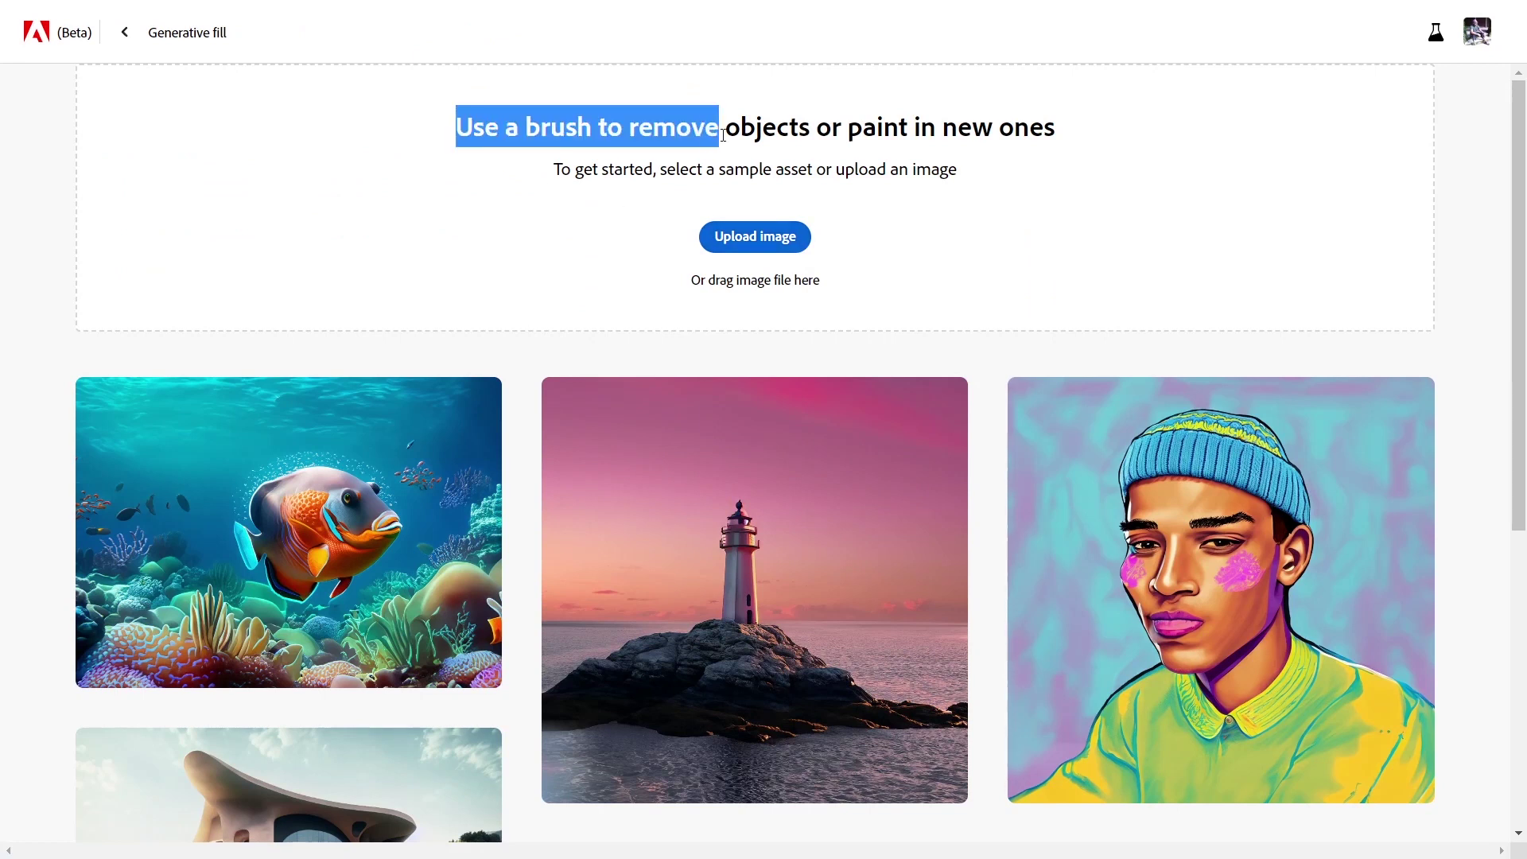
click(850, 214)
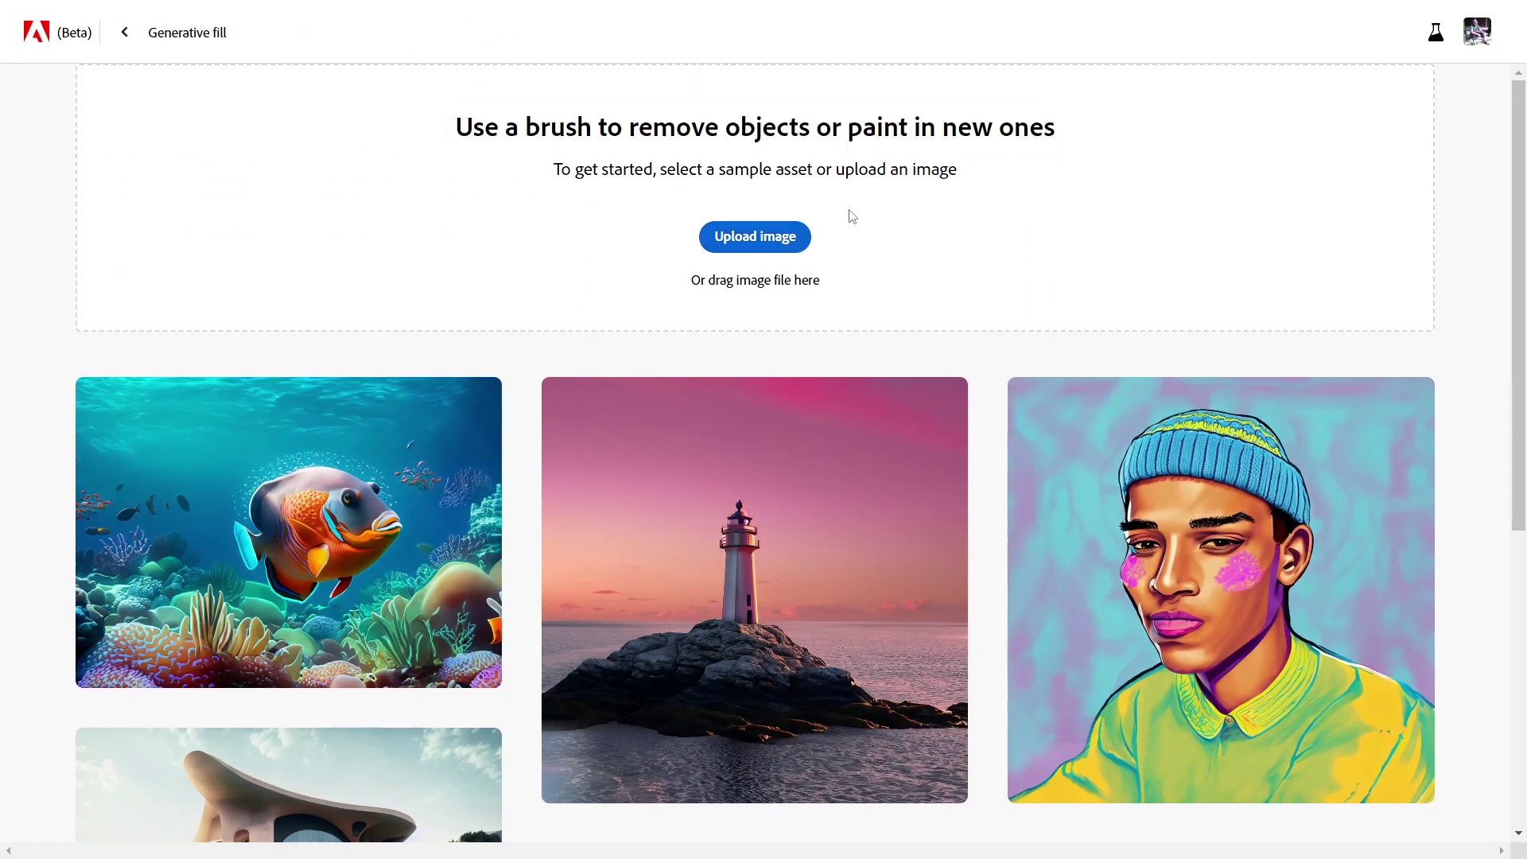
click(752, 243)
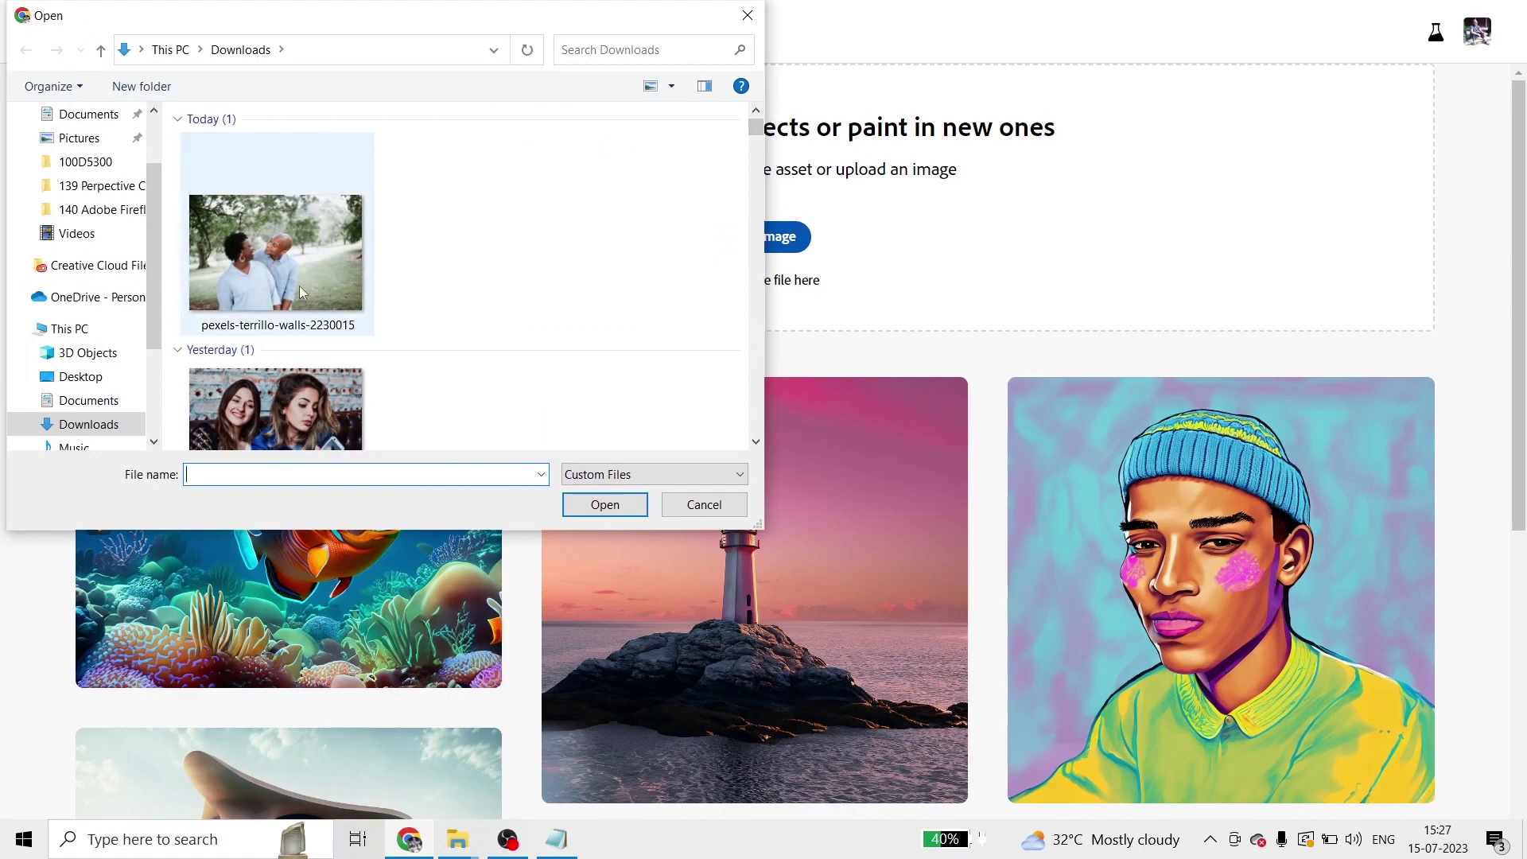
click(276, 247)
double_click(276, 247)
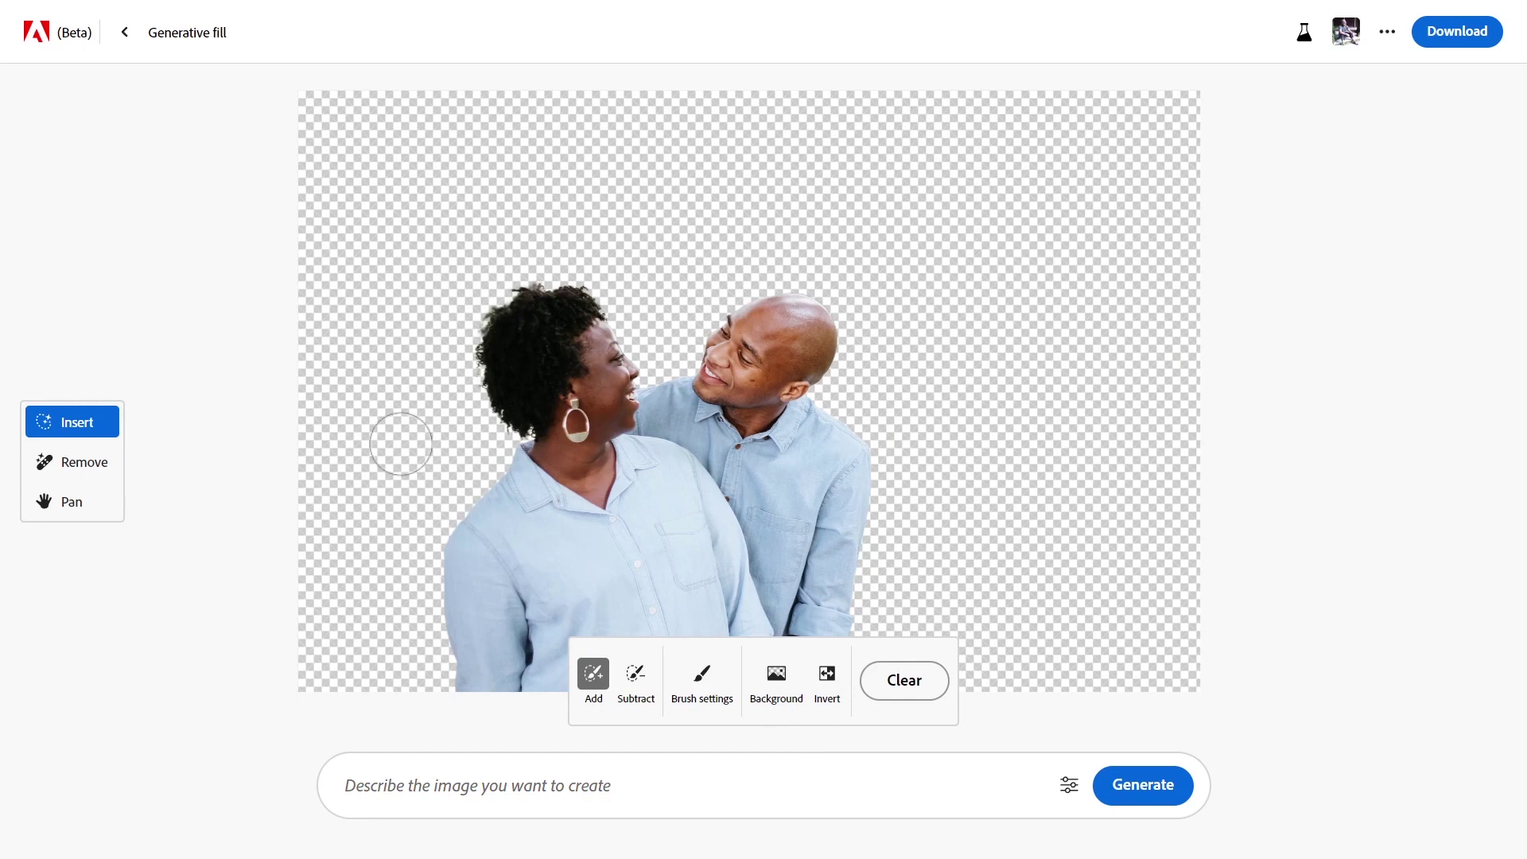
Step: Generate a New York street background behind the couple and preview its four variations
click(350, 795)
text(New york time square)
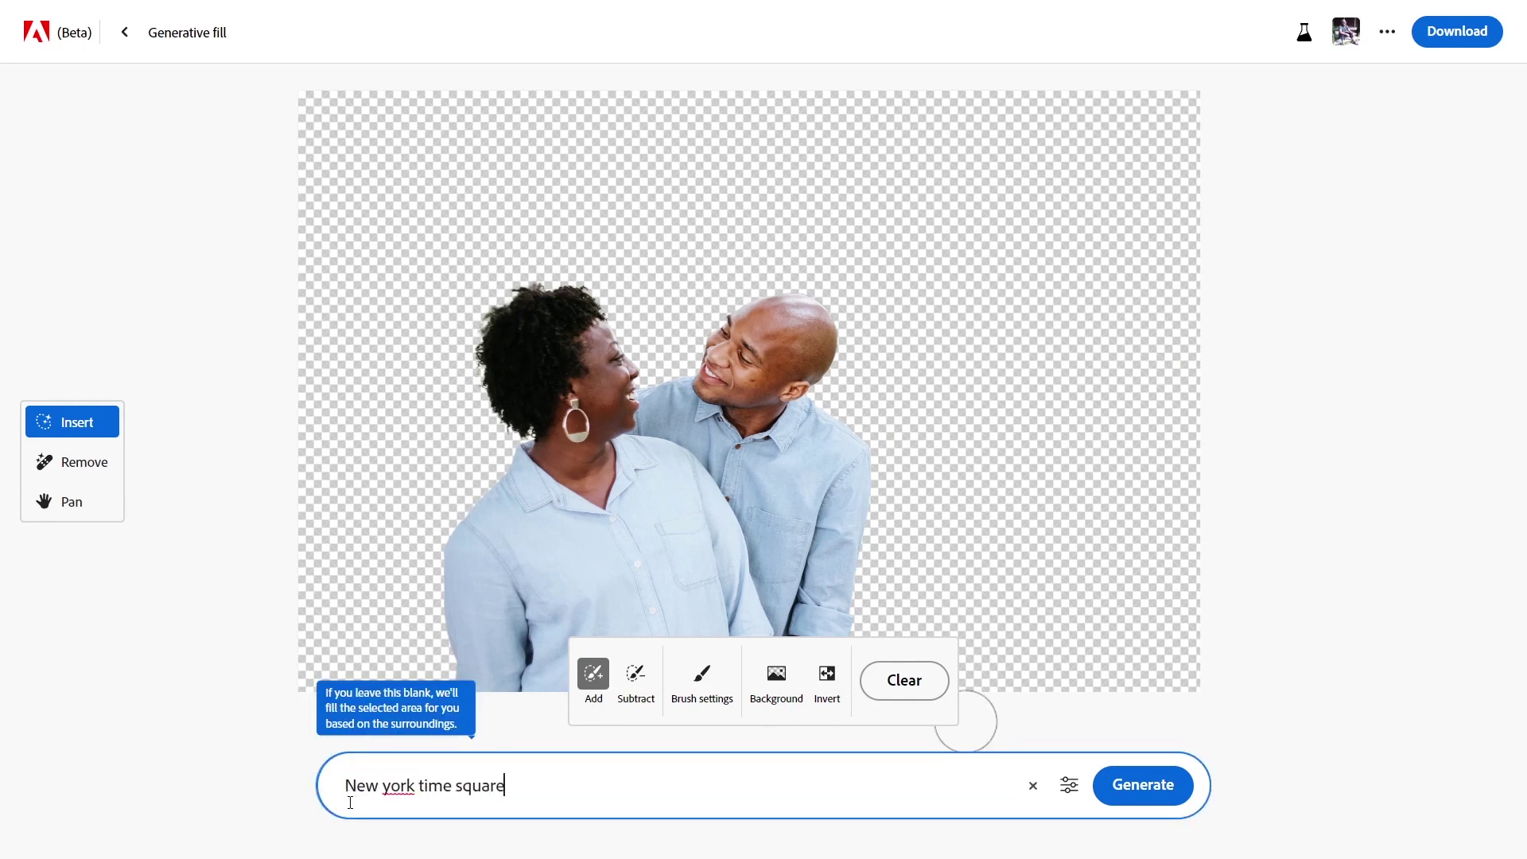
key(Return)
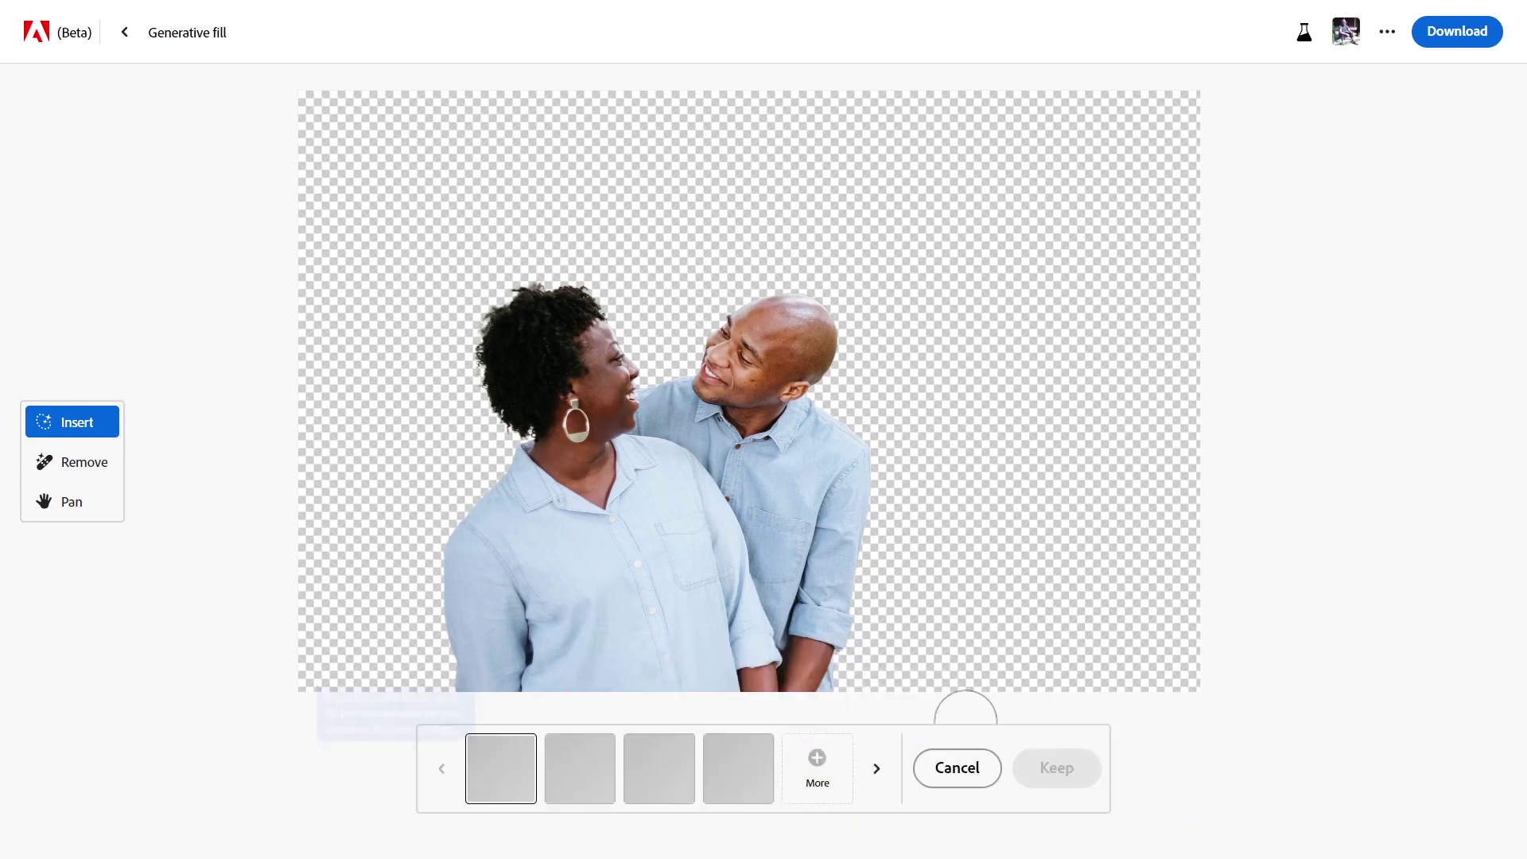
click(595, 775)
click(662, 771)
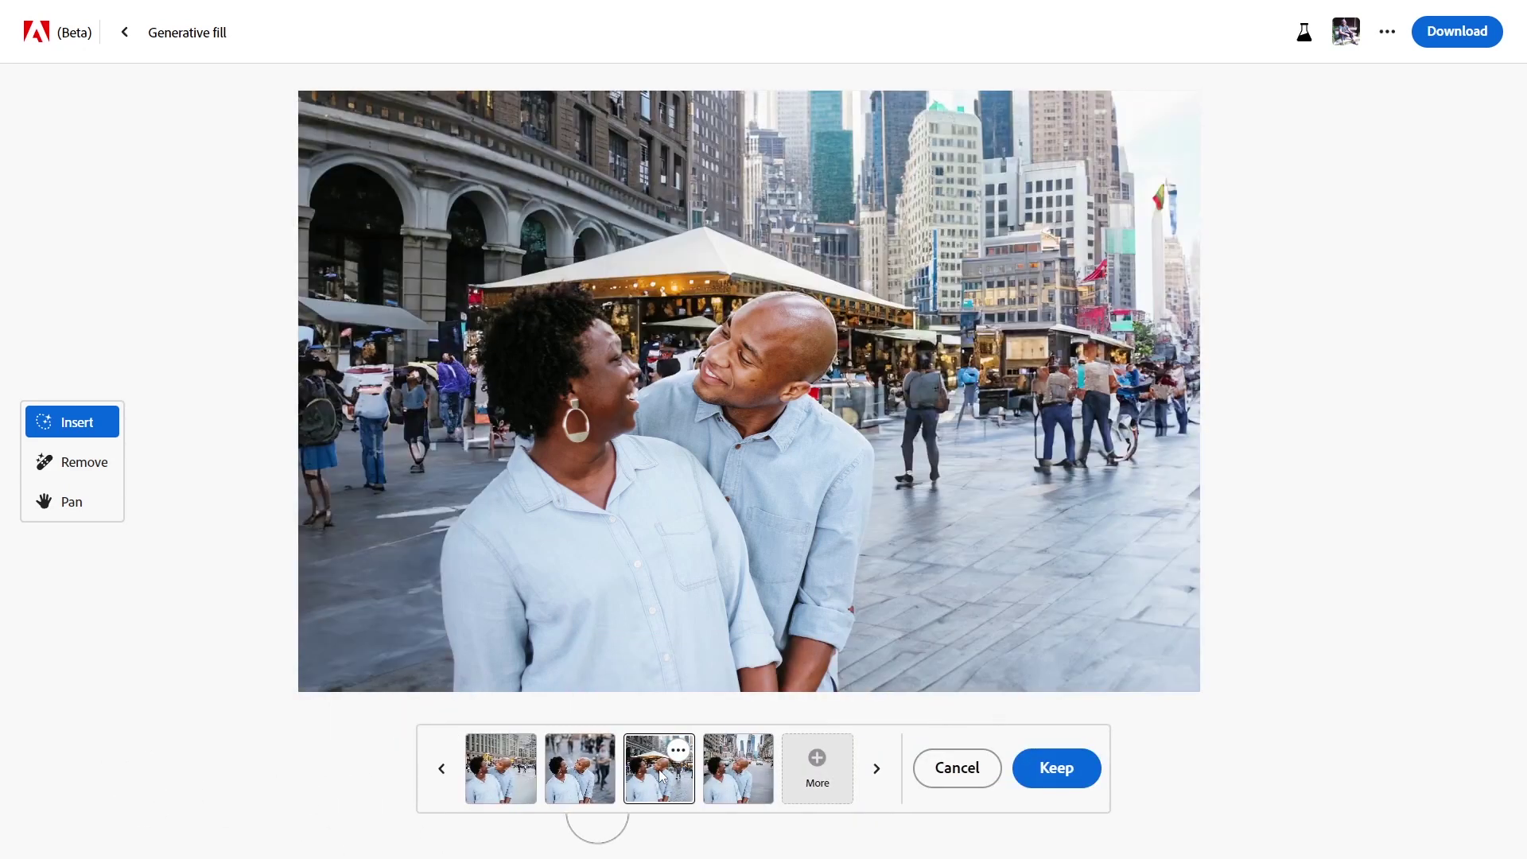
click(746, 772)
click(662, 775)
Step: Generate a fresh set of New York backgrounds and preview each, ending on the first
click(817, 763)
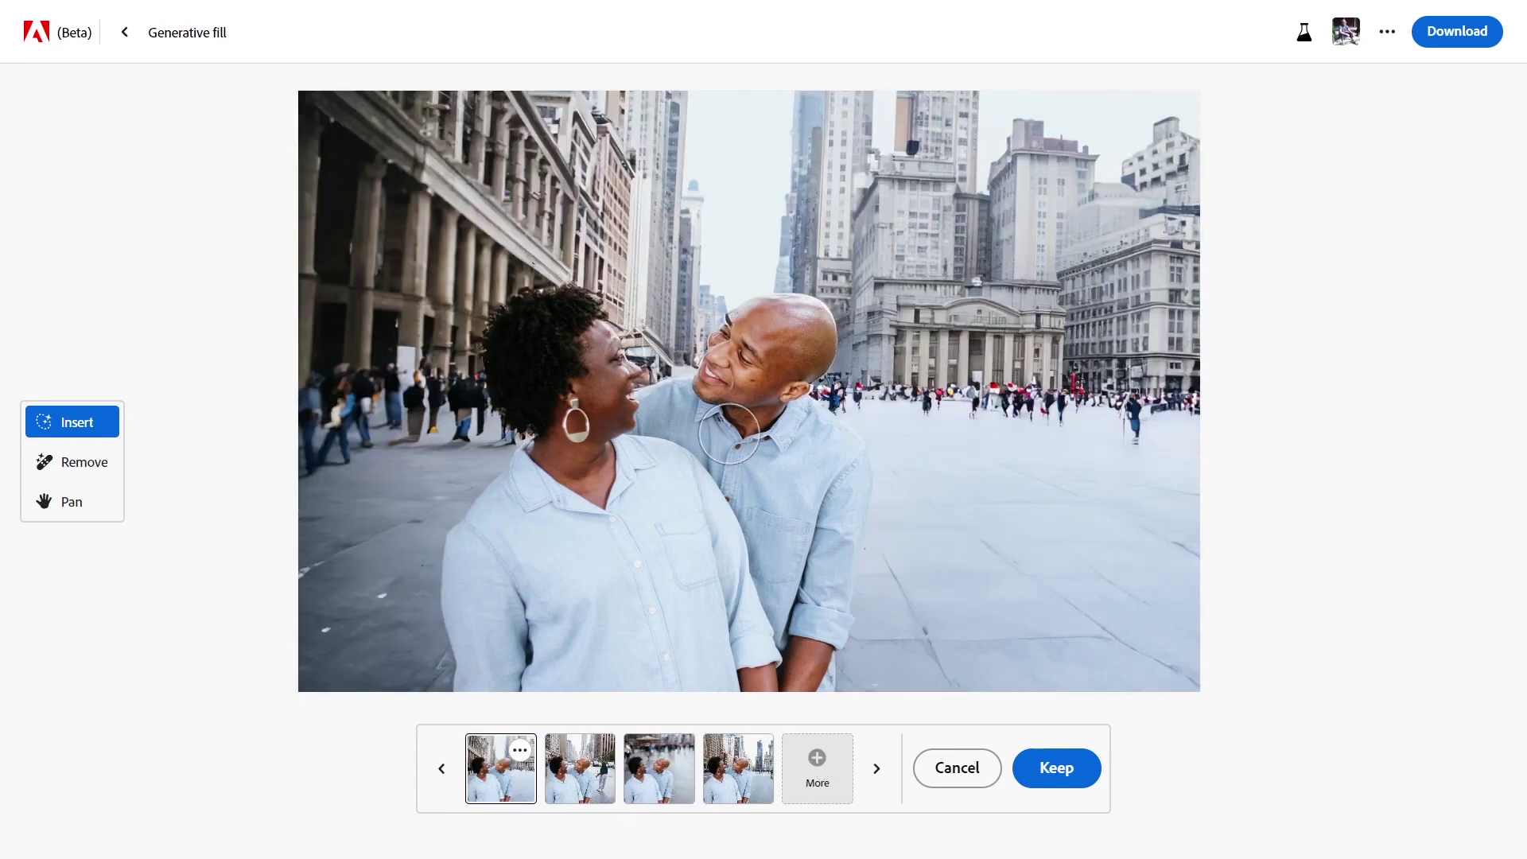
click(563, 773)
click(637, 774)
click(733, 776)
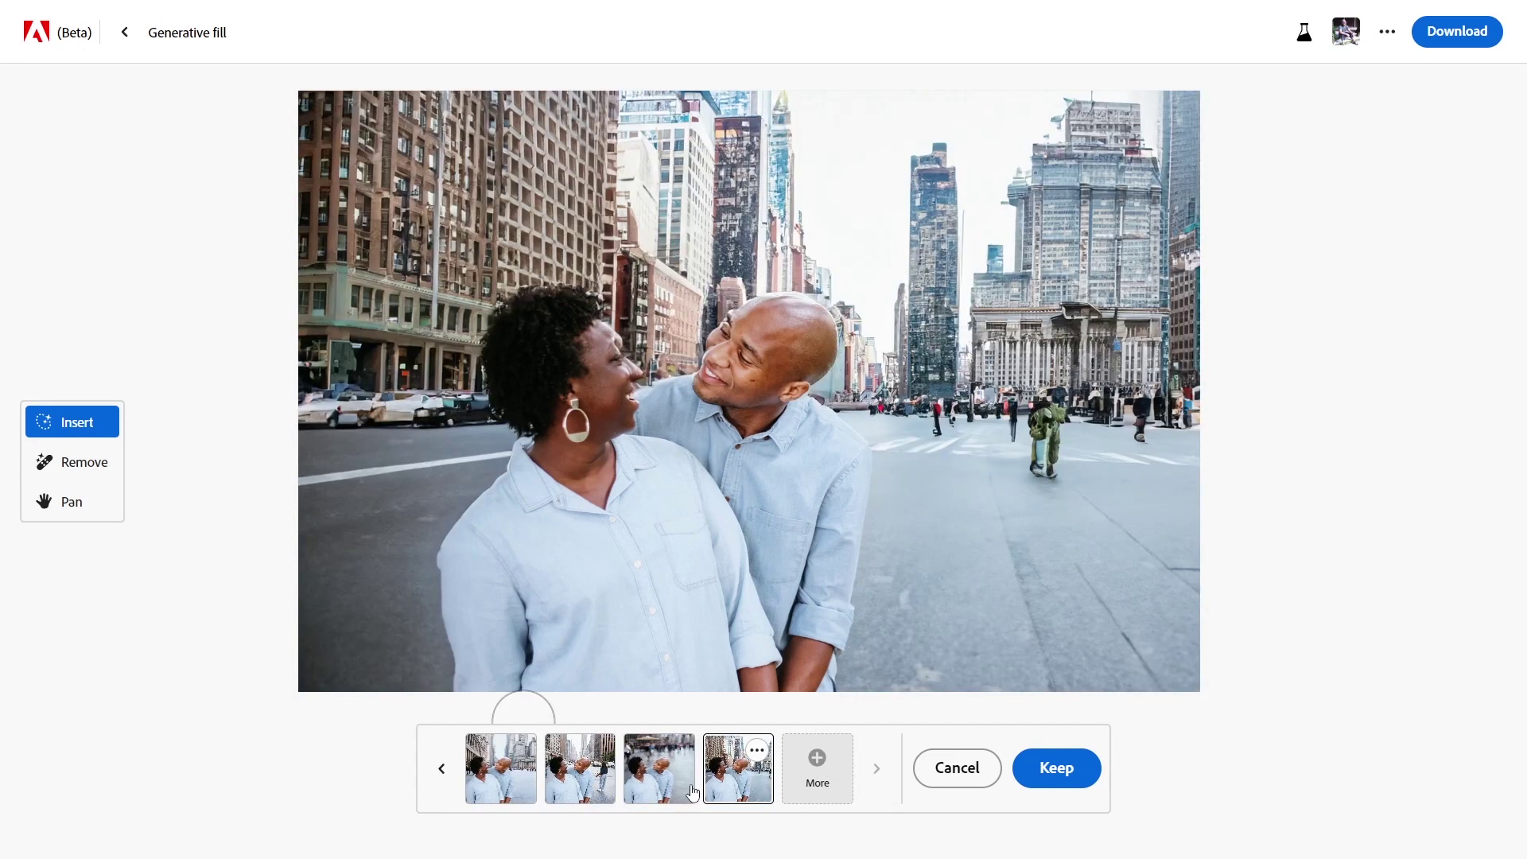
click(523, 793)
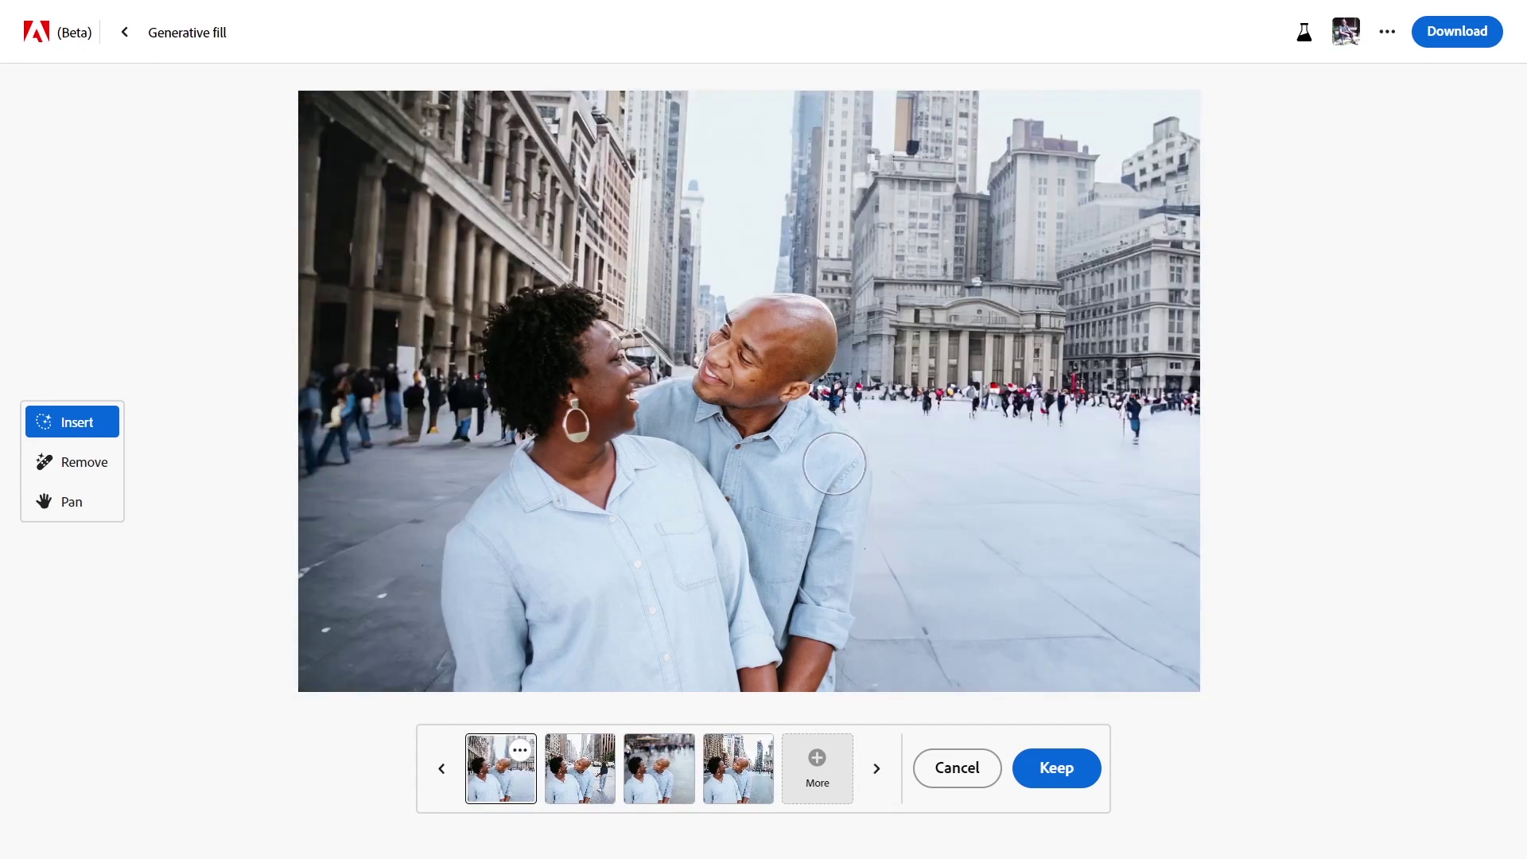
Step: Keep the city version and fill the masked right-side background with 'Sea shore'
click(1056, 768)
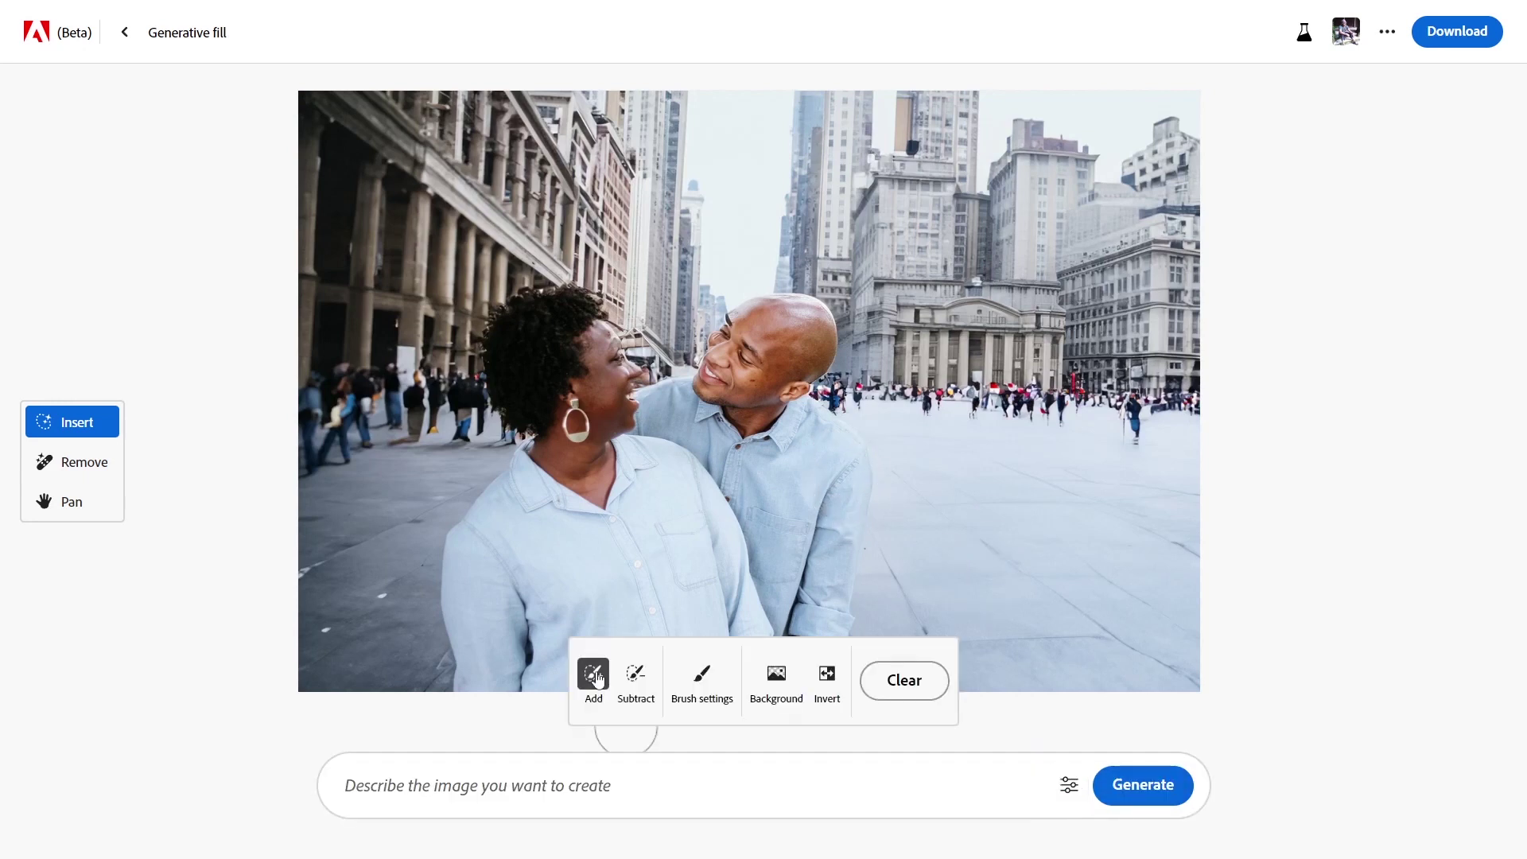
text(Red car)
mouse_move(967, 469)
mouse_down()
mouse_move(997, 374)
mouse_move(1021, 596)
mouse_up()
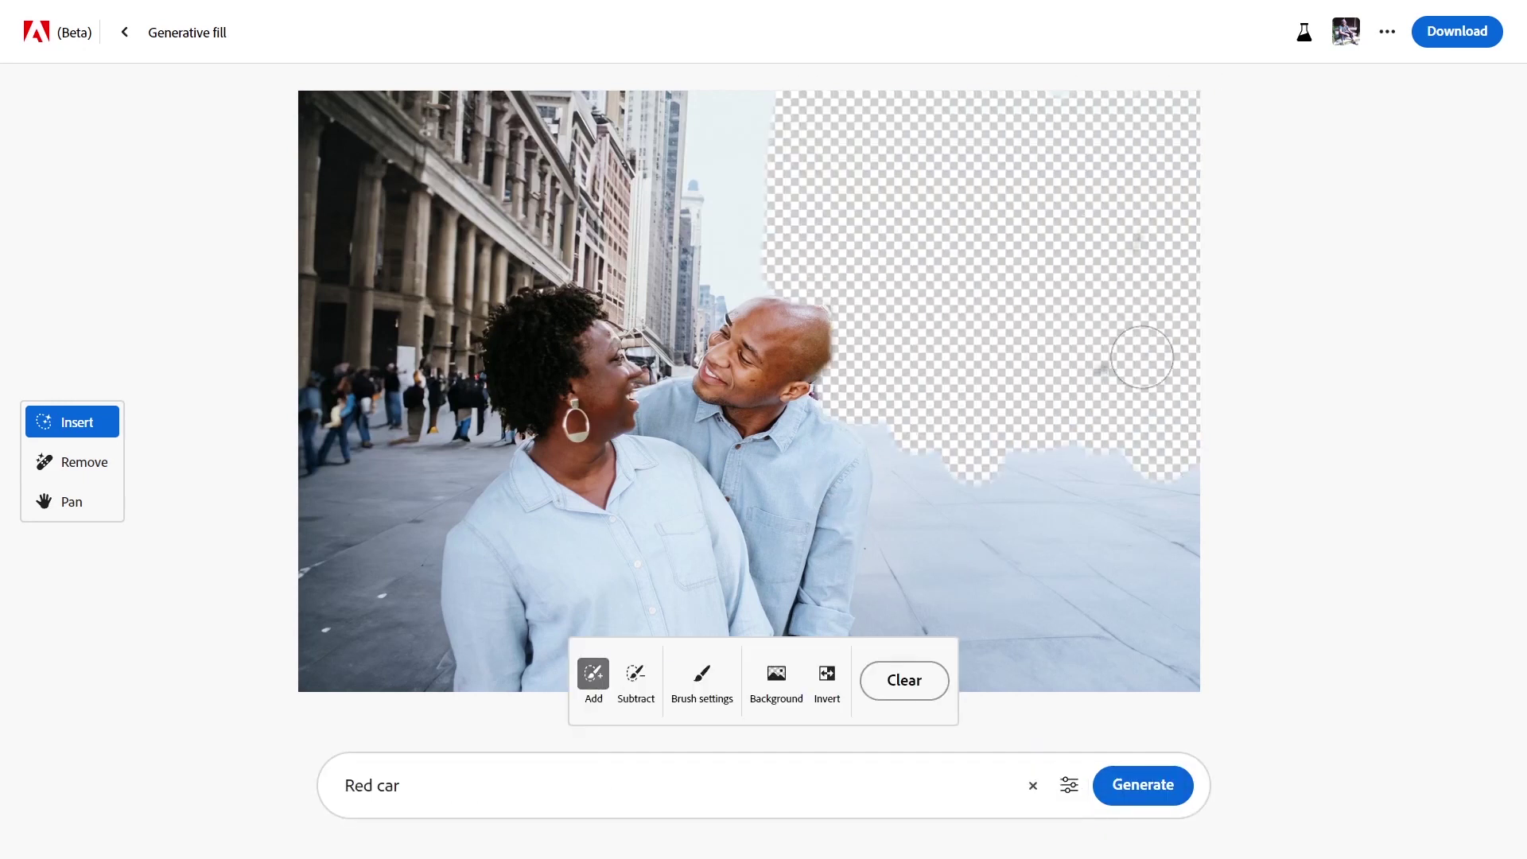
triple_click(553, 793)
text(Sea shore)
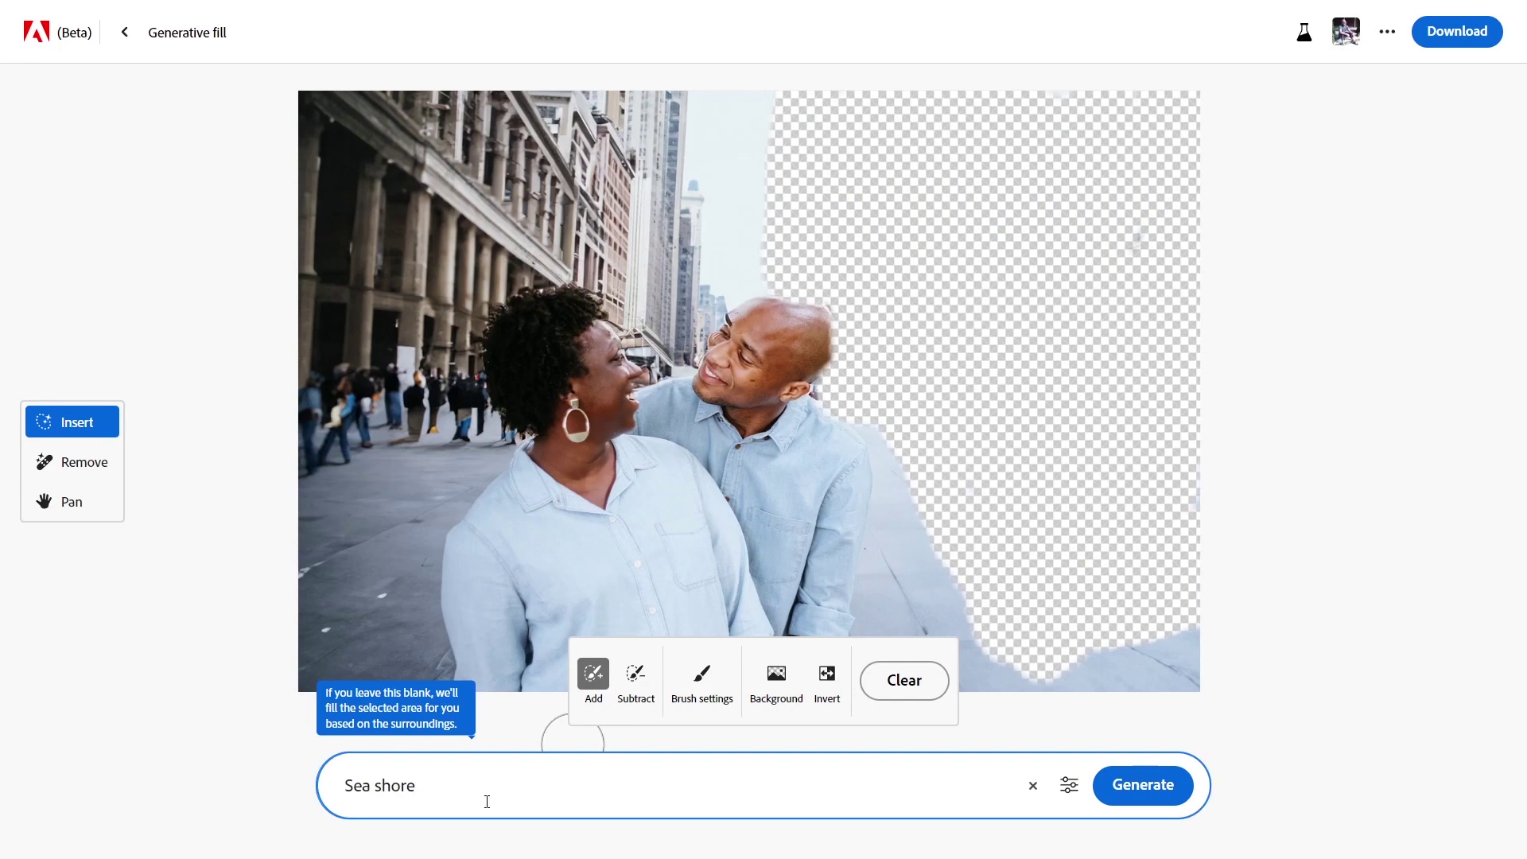
click(1148, 783)
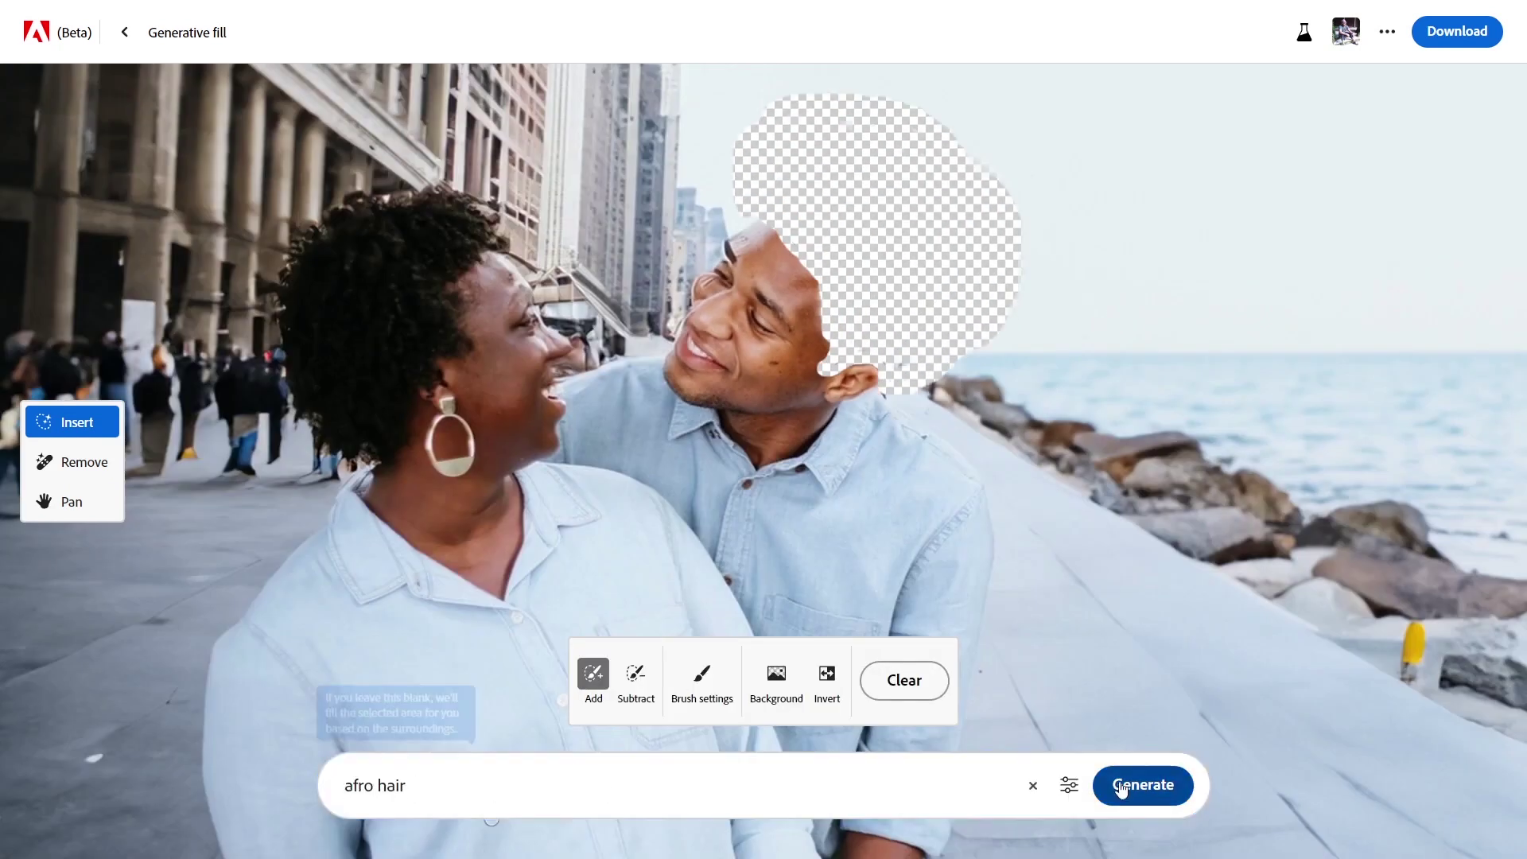
Step: Regenerate the man's masked bald head and preview the variations
click(1121, 788)
click(660, 776)
click(740, 771)
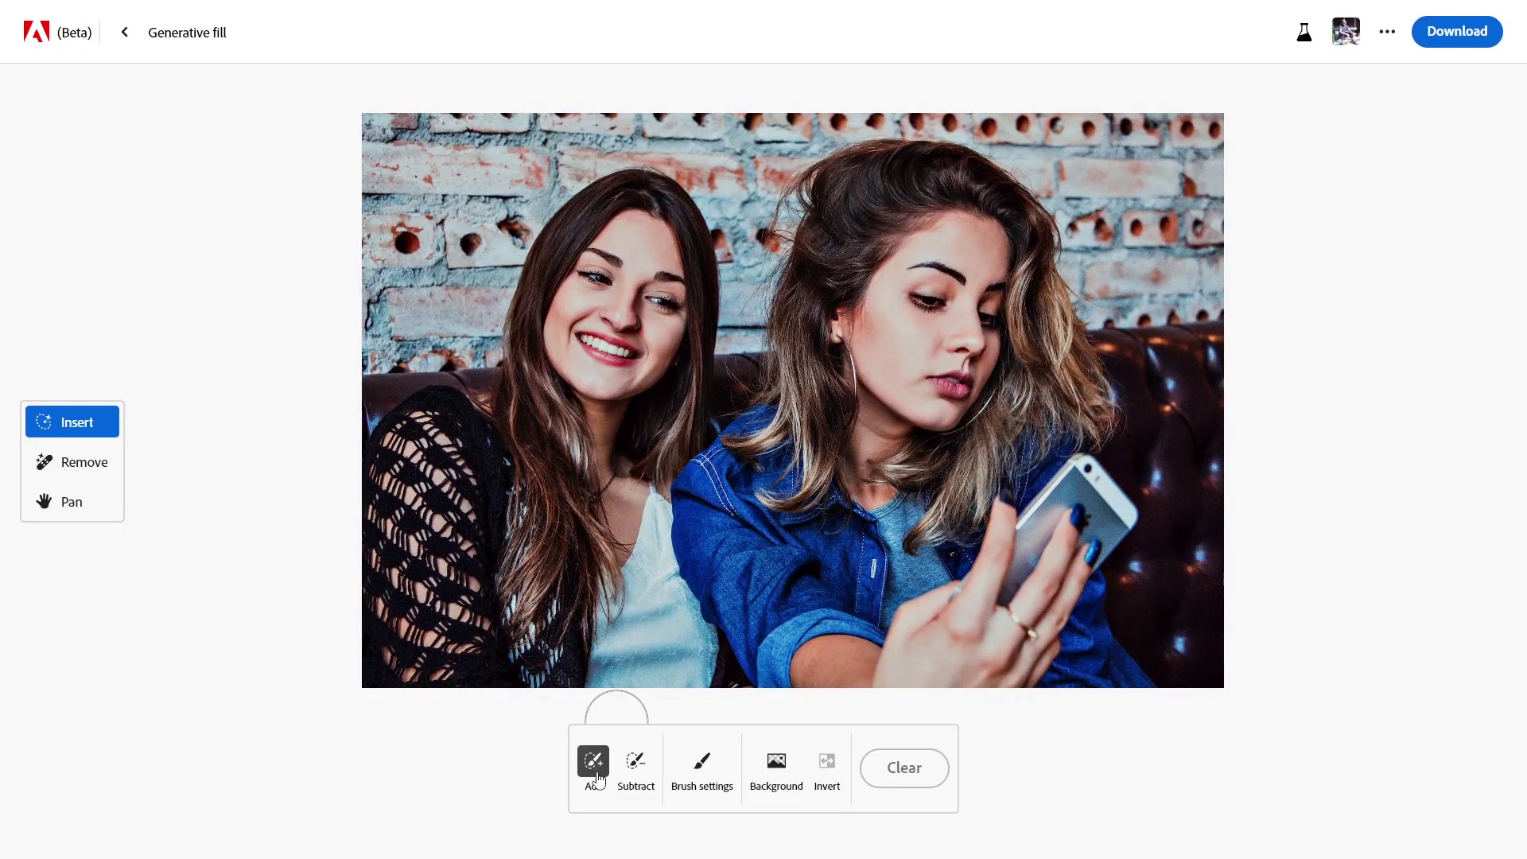
Step: Erase the left woman from the selfie, choose the second variation, and download it
drag(561, 314, 508, 640)
click(569, 784)
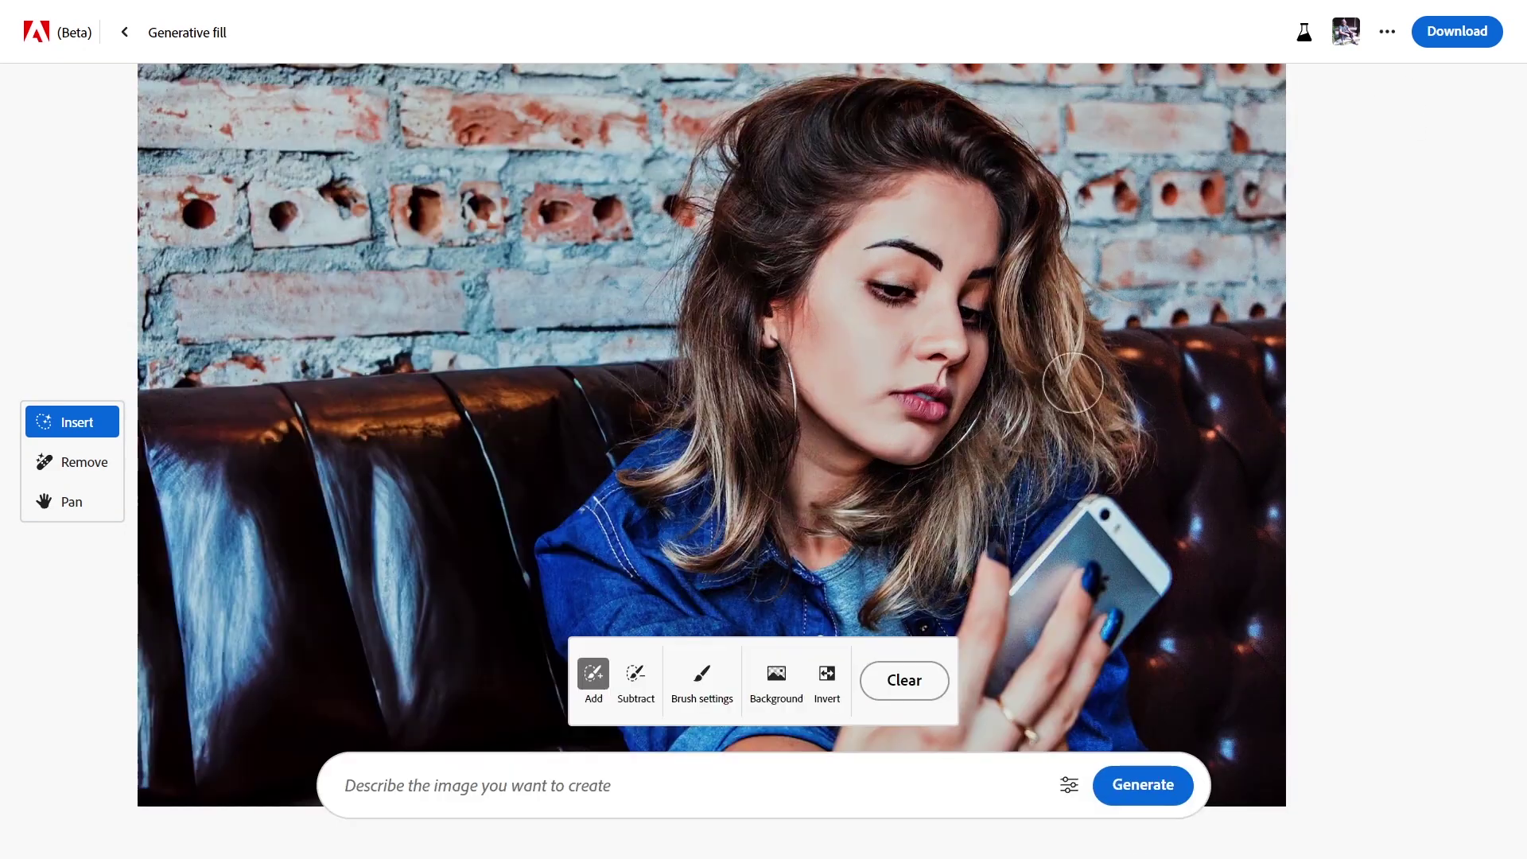
click(1458, 36)
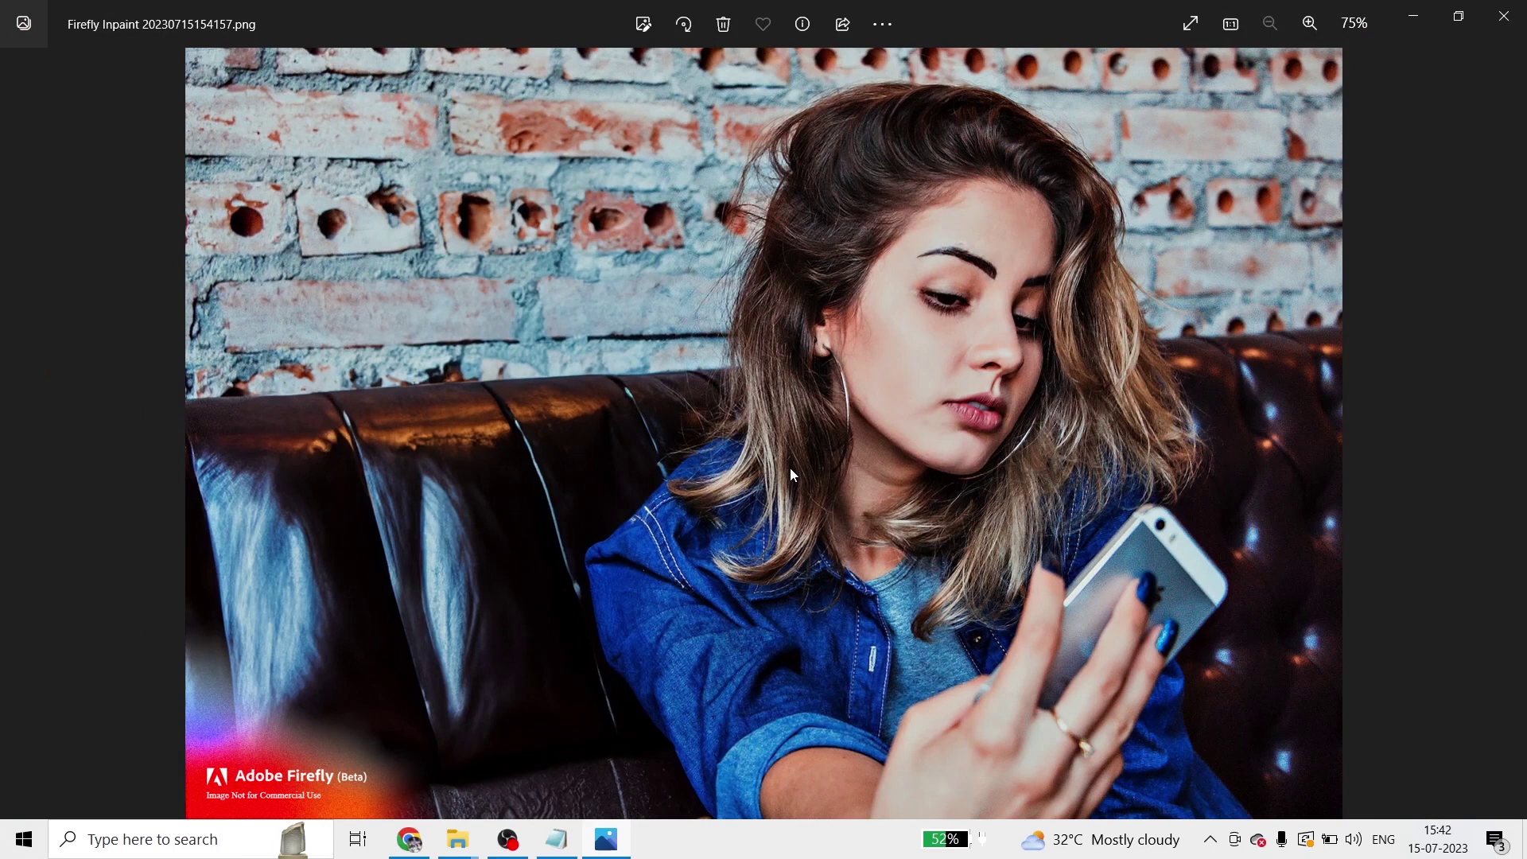
scroll(257, 795, up, 3)
scroll(294, 792, up, 3)
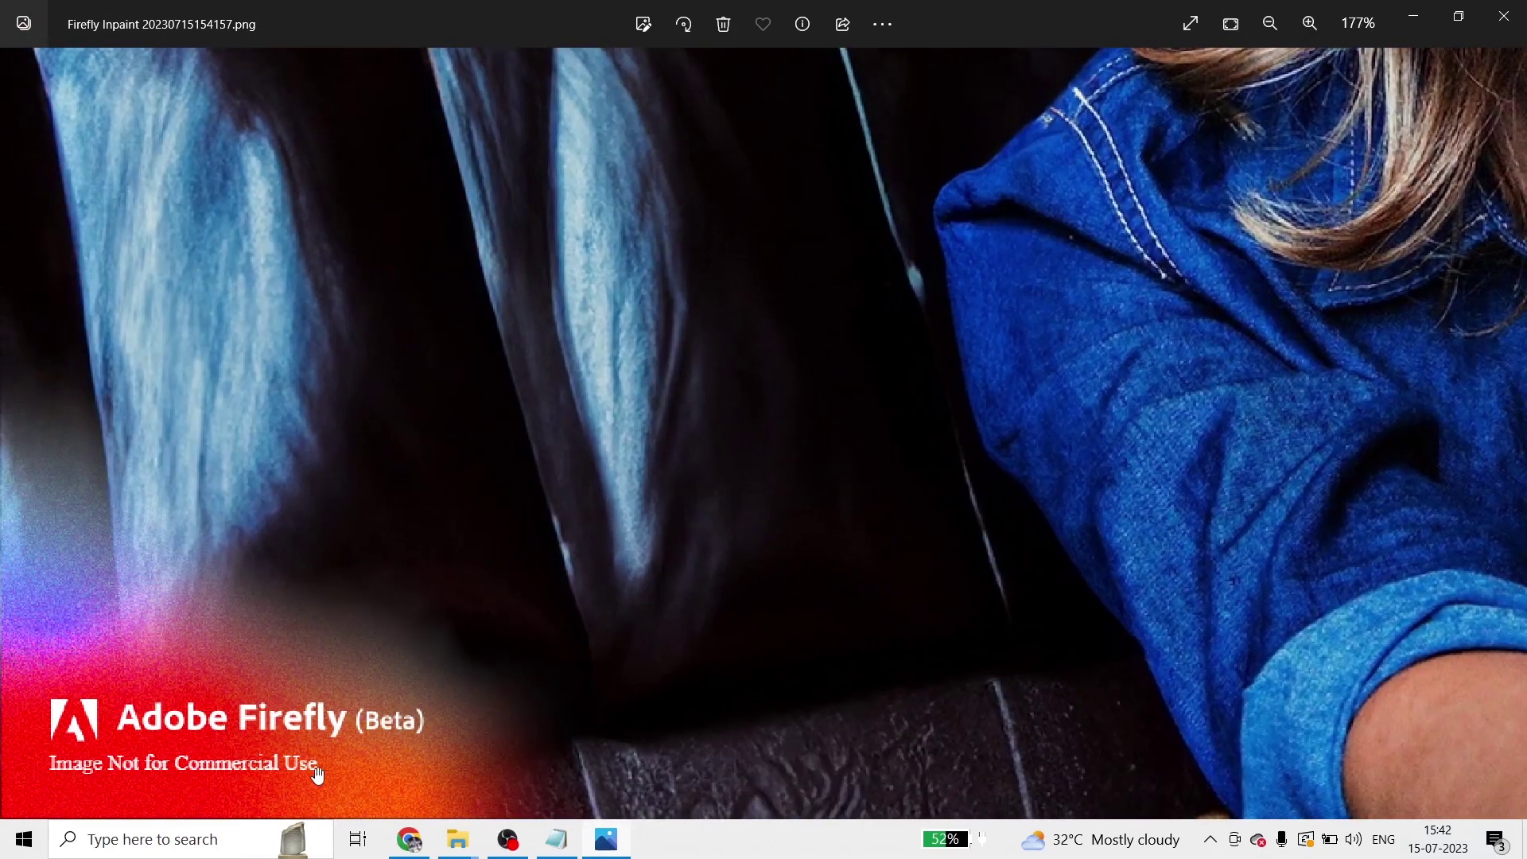
scroll(401, 628, down, 3)
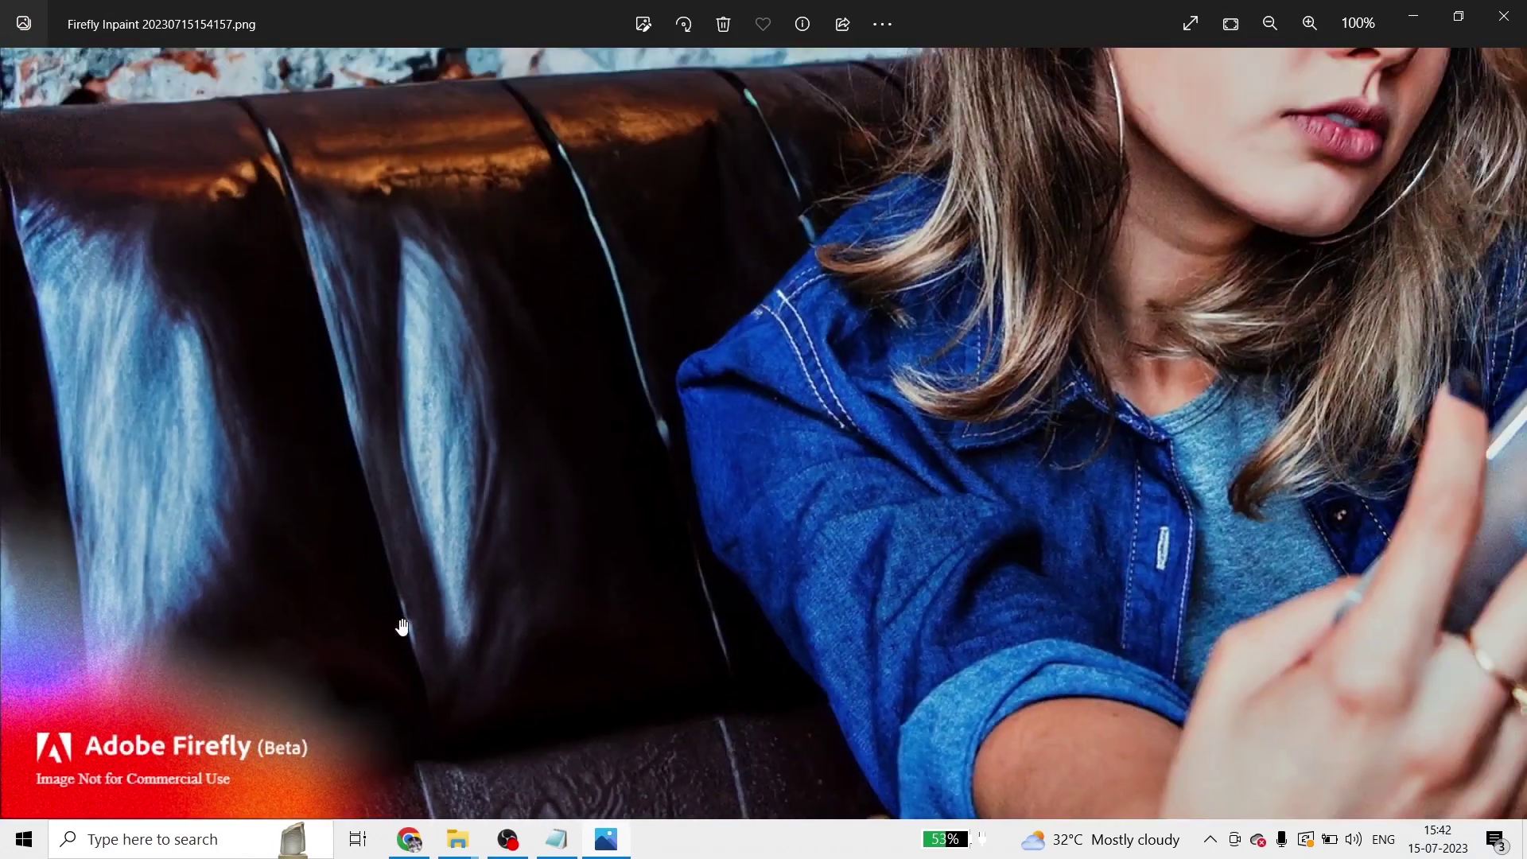
scroll(400, 619, down, 2)
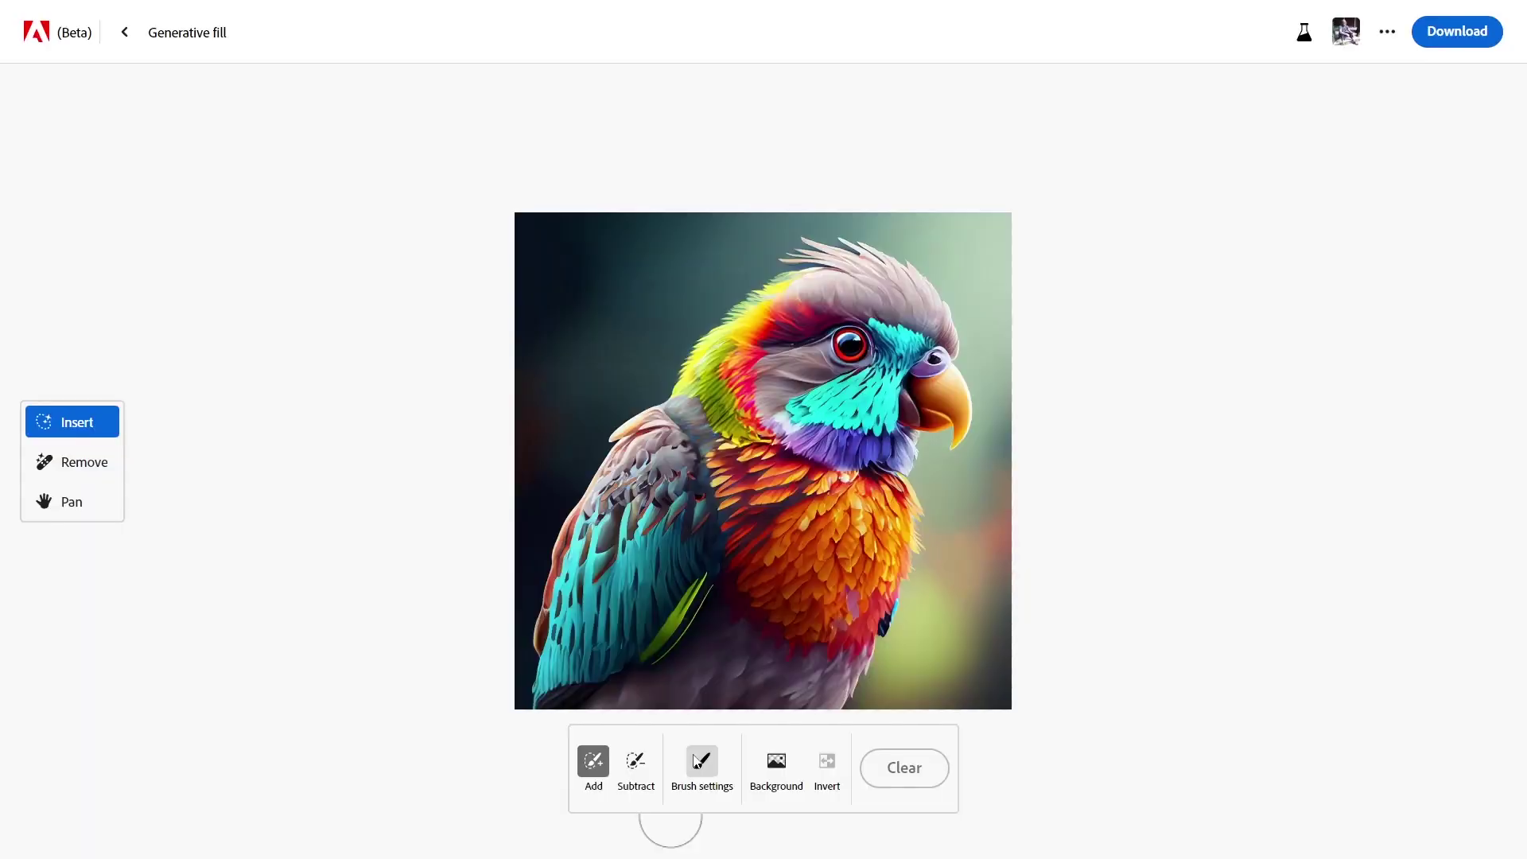
click(696, 762)
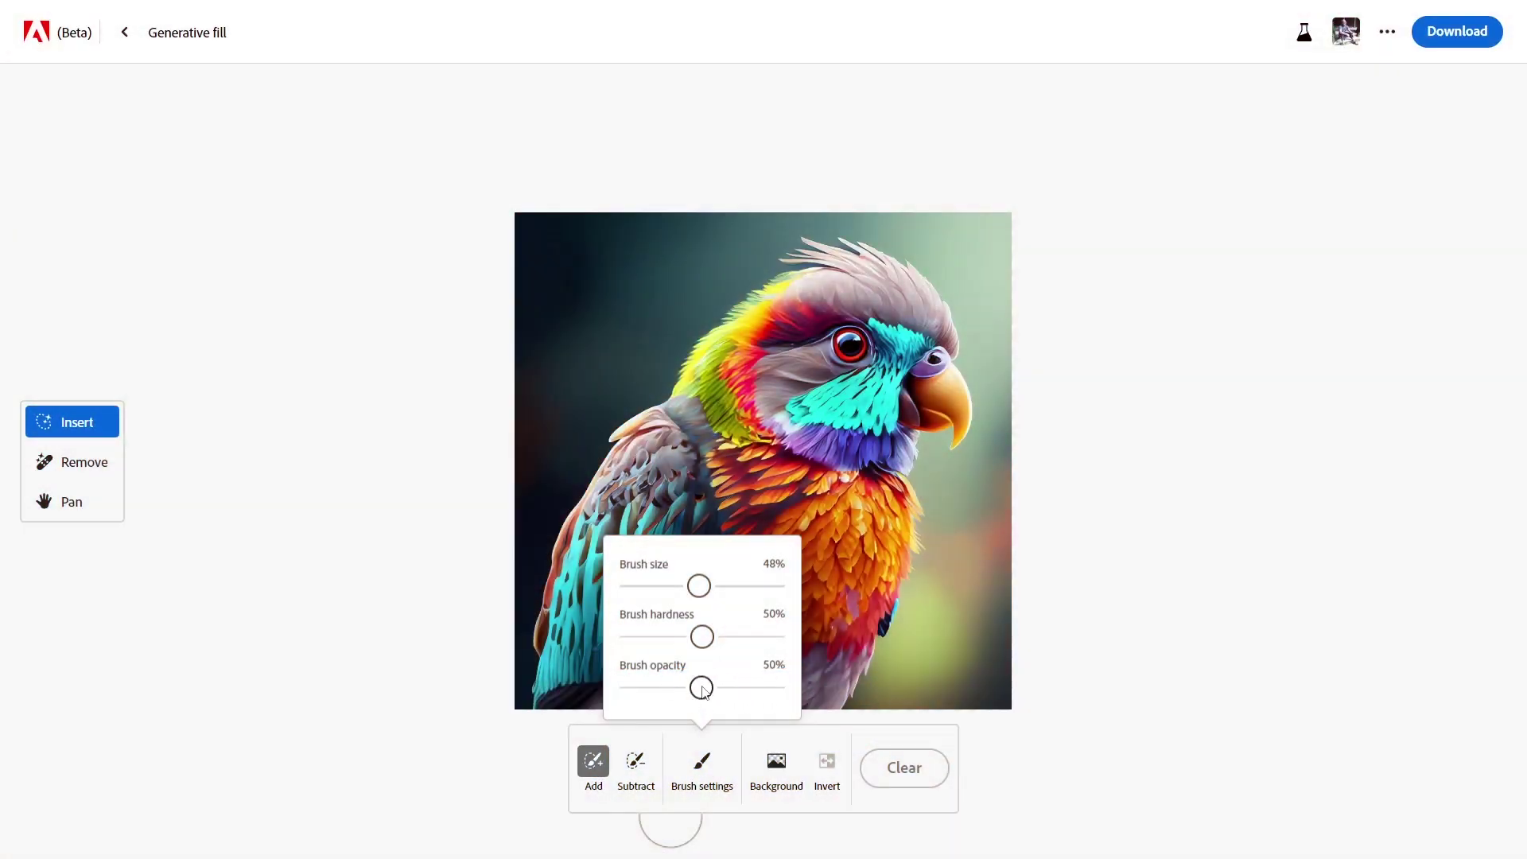
Step: Mask the parrot, generate a watercolor-style fill, and preview the four variations
mouse_move(405, 458)
mouse_down()
mouse_move(870, 106)
mouse_move(1061, 154)
mouse_move(470, 580)
mouse_up()
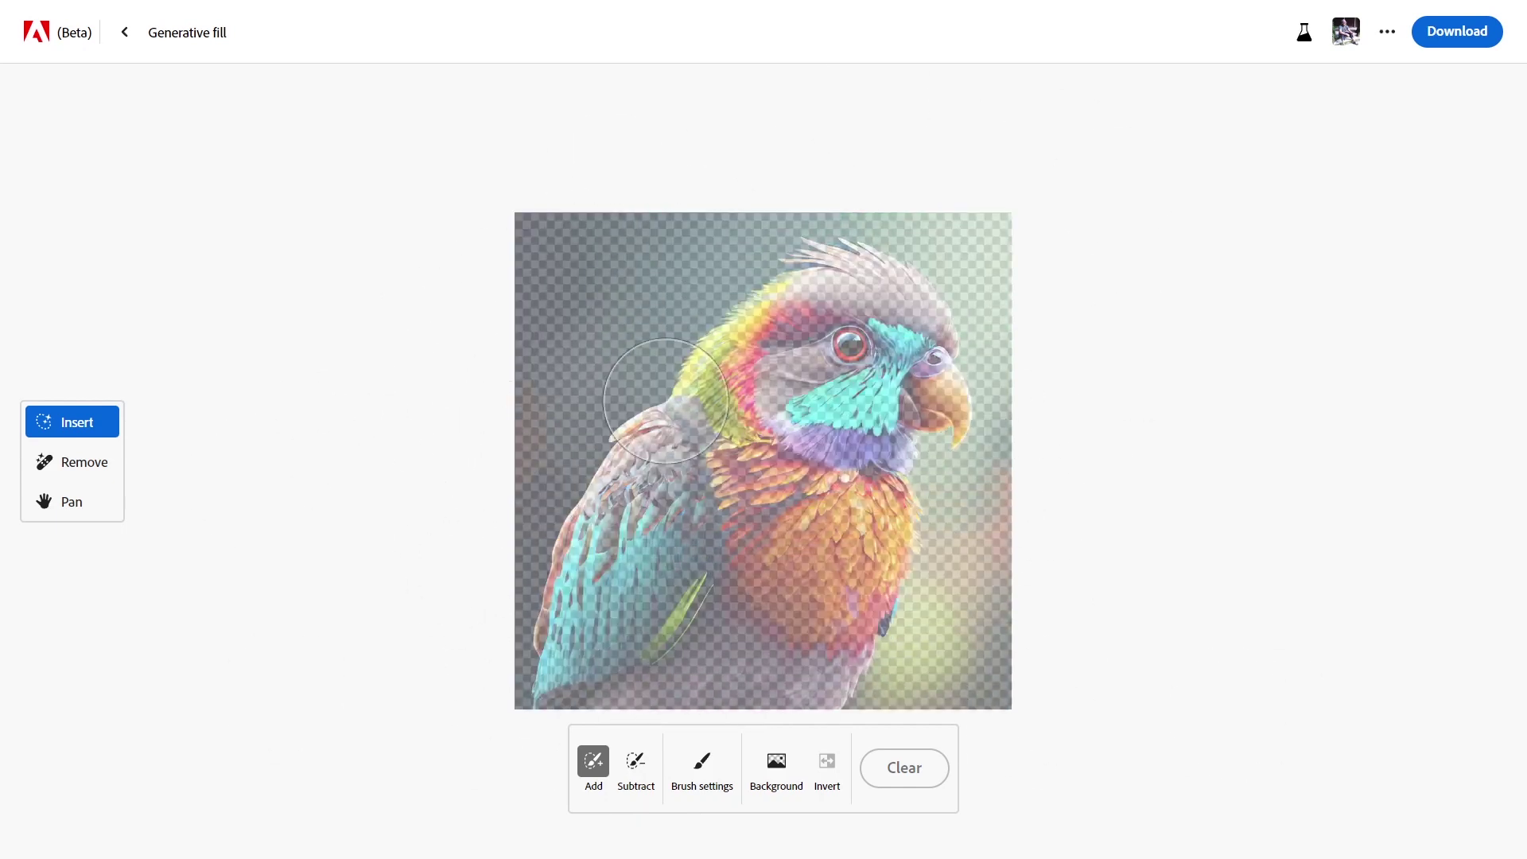
click(570, 793)
text(Watercolor effect)
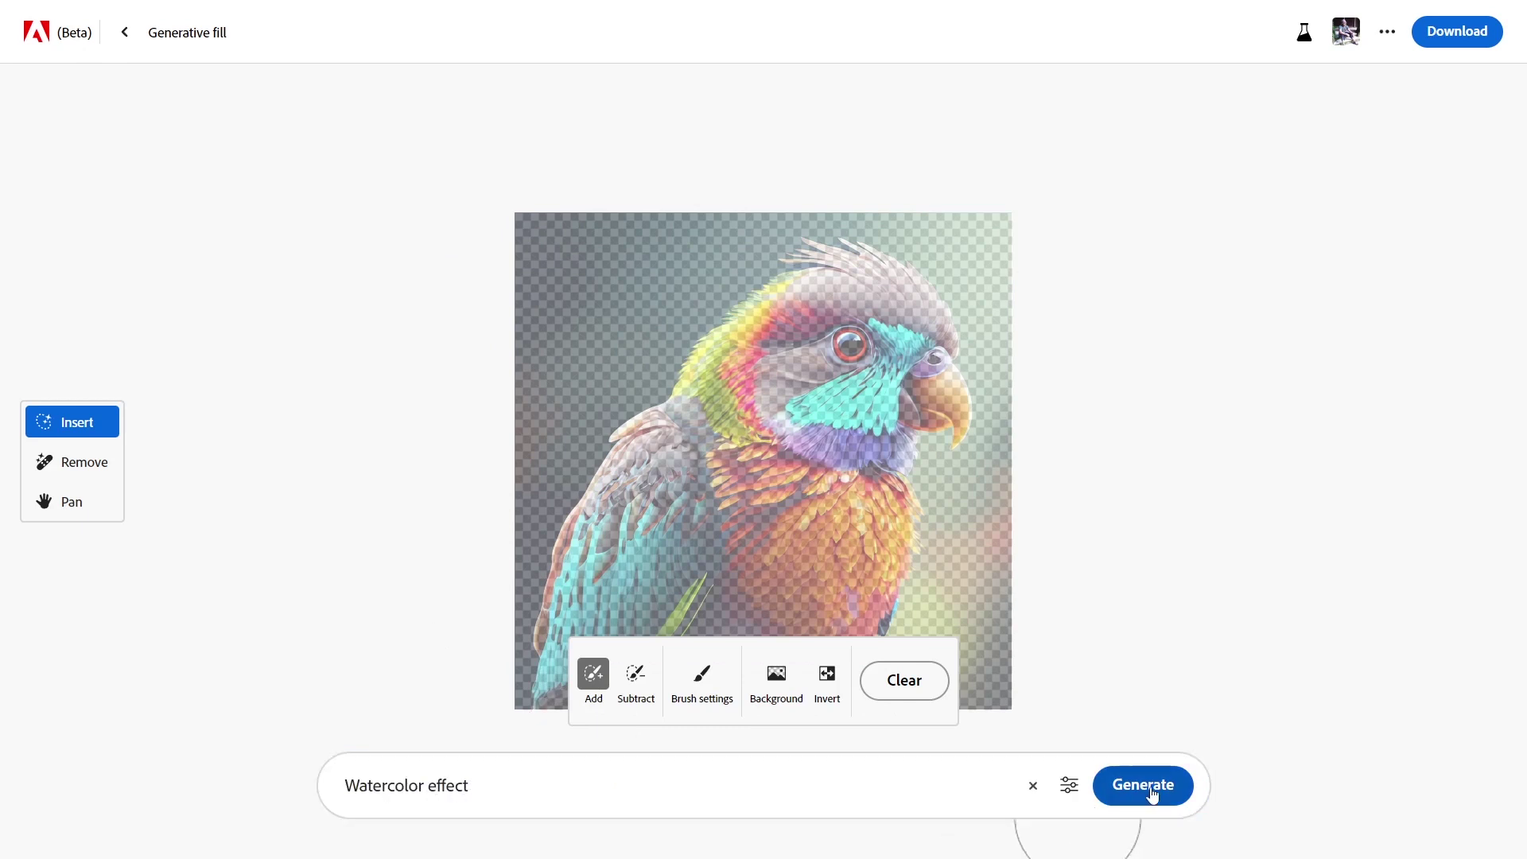
click(1147, 787)
click(600, 770)
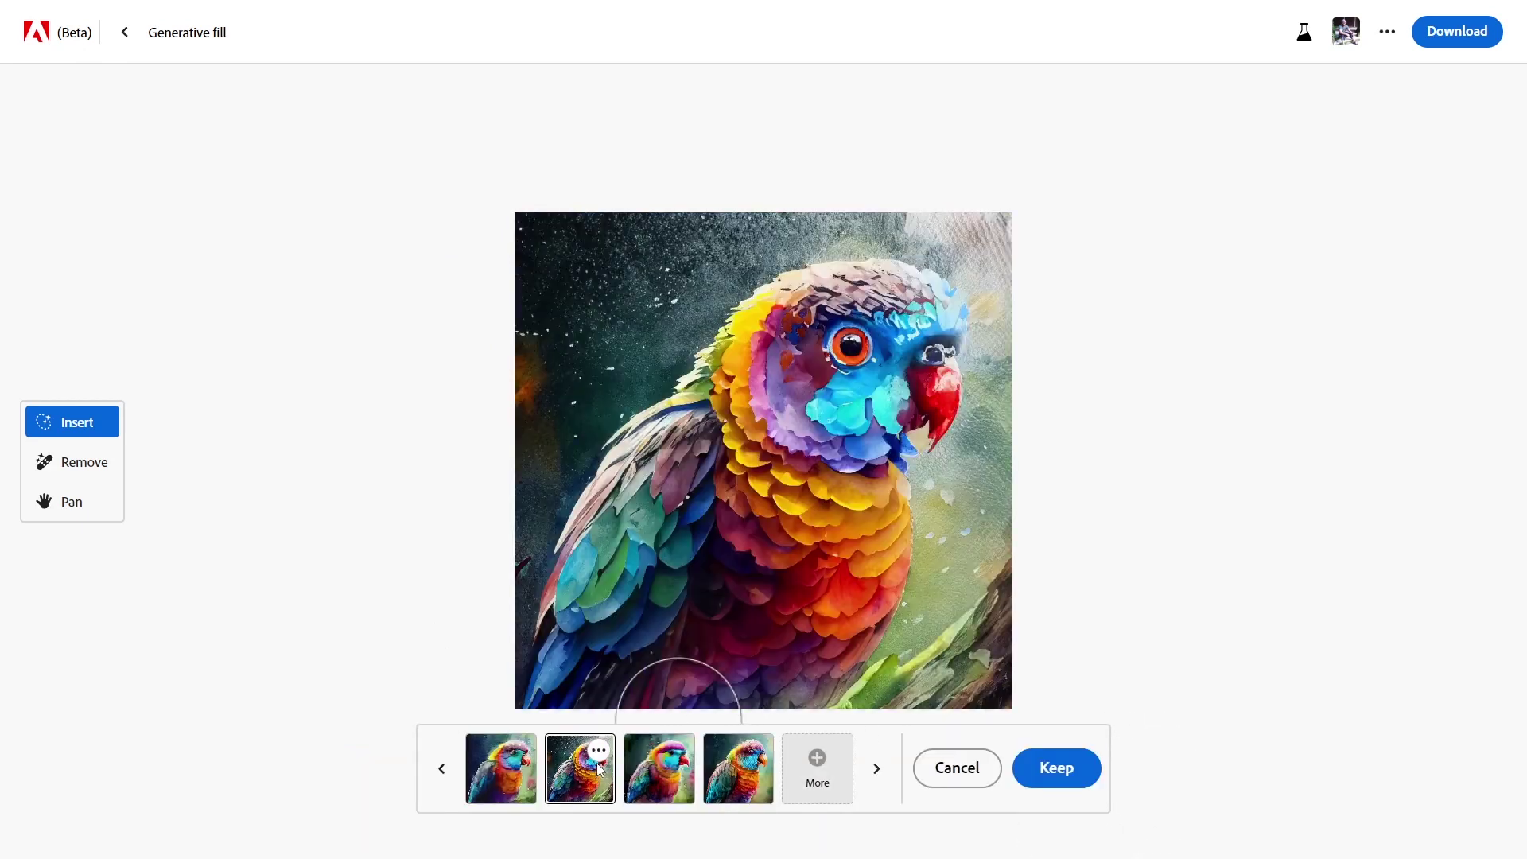
click(648, 772)
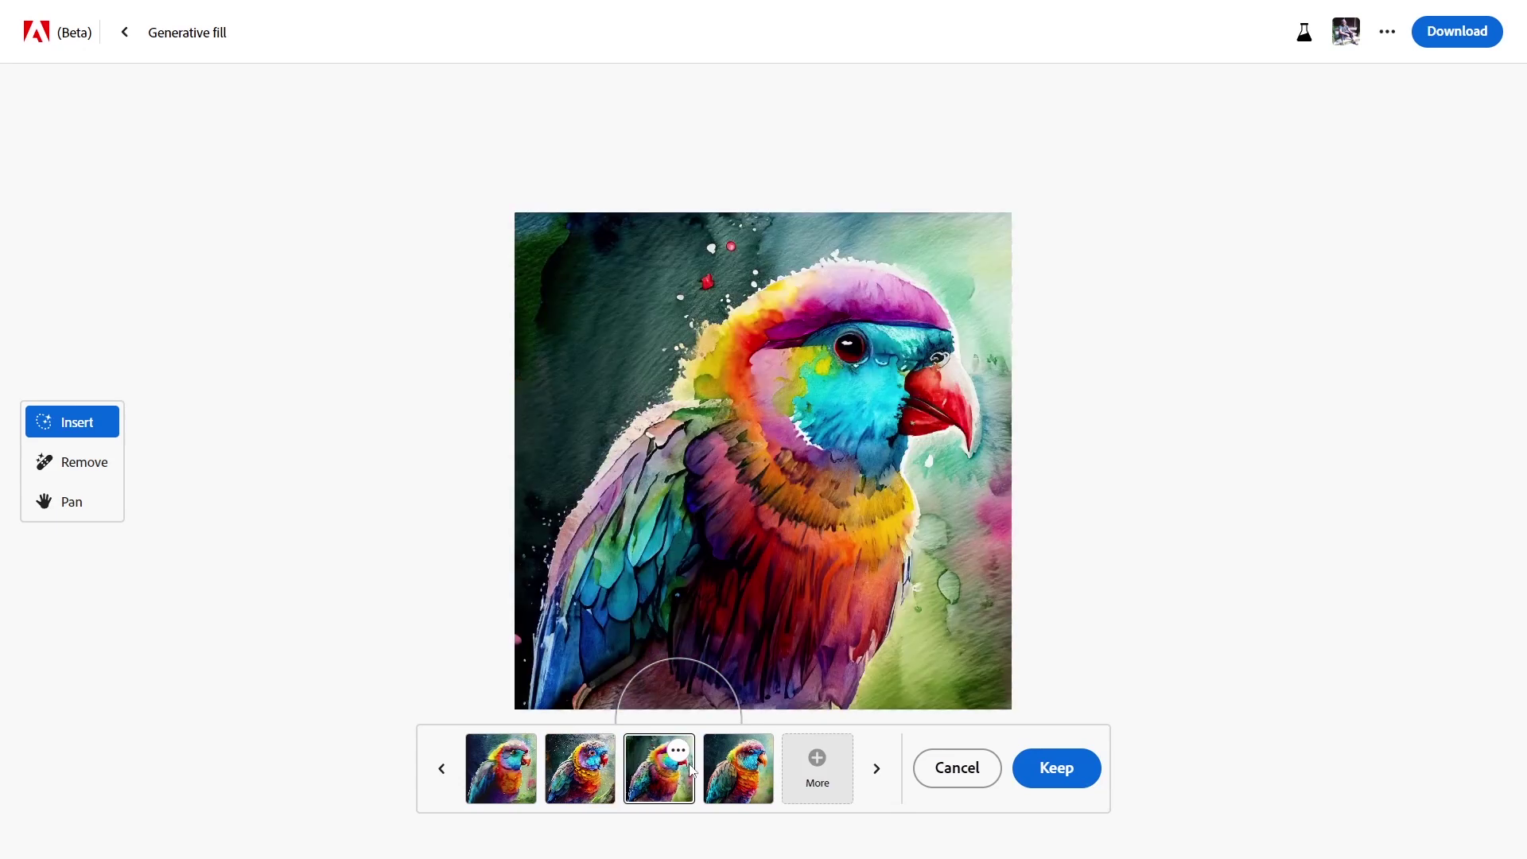
click(733, 771)
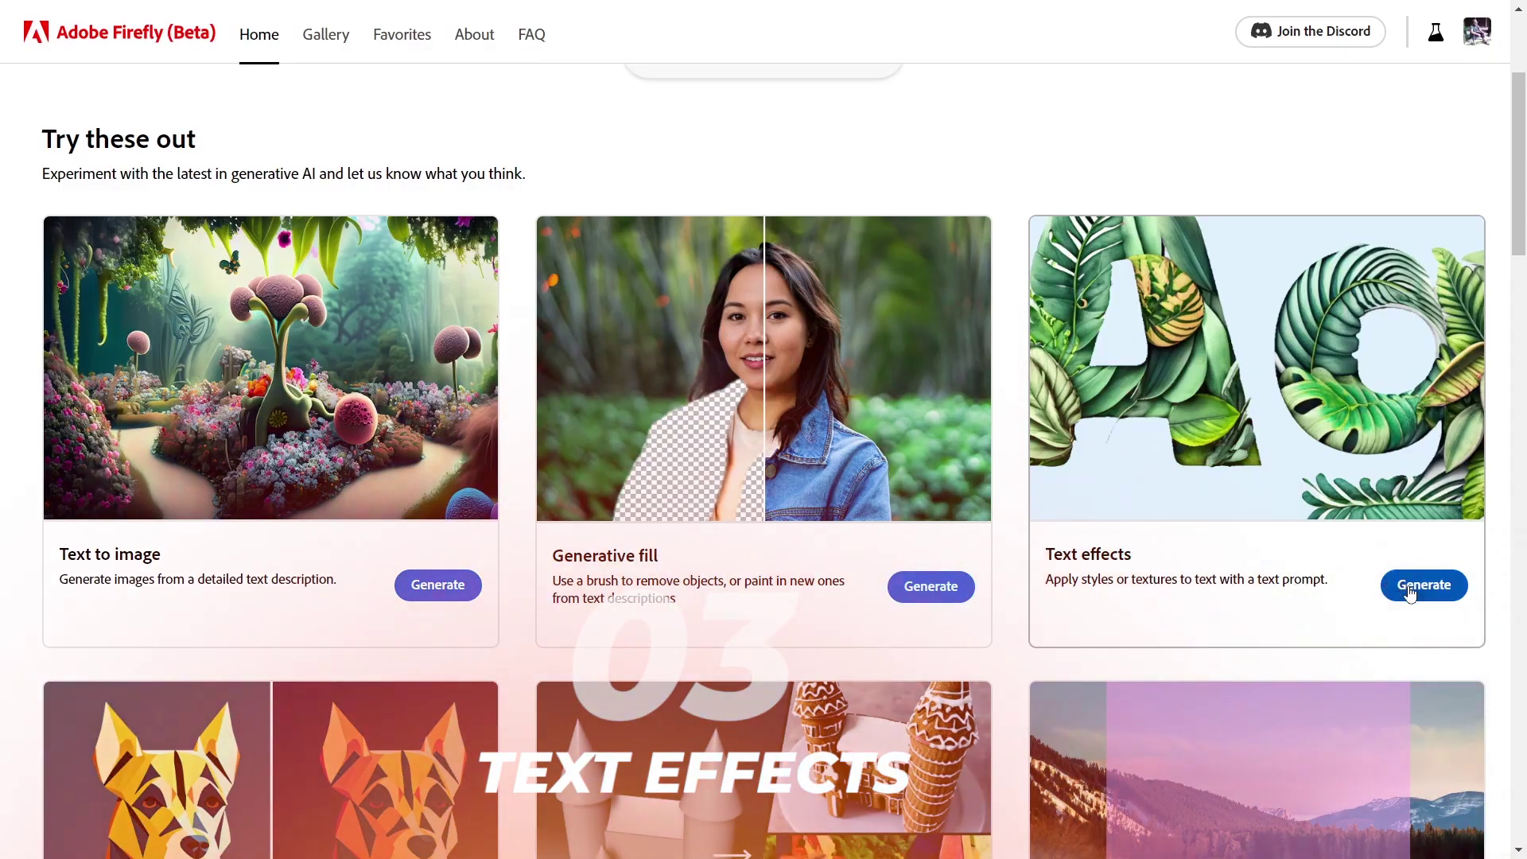
Step: In Text effects, remake the woven fabric example with the word 'Thread'
click(1410, 593)
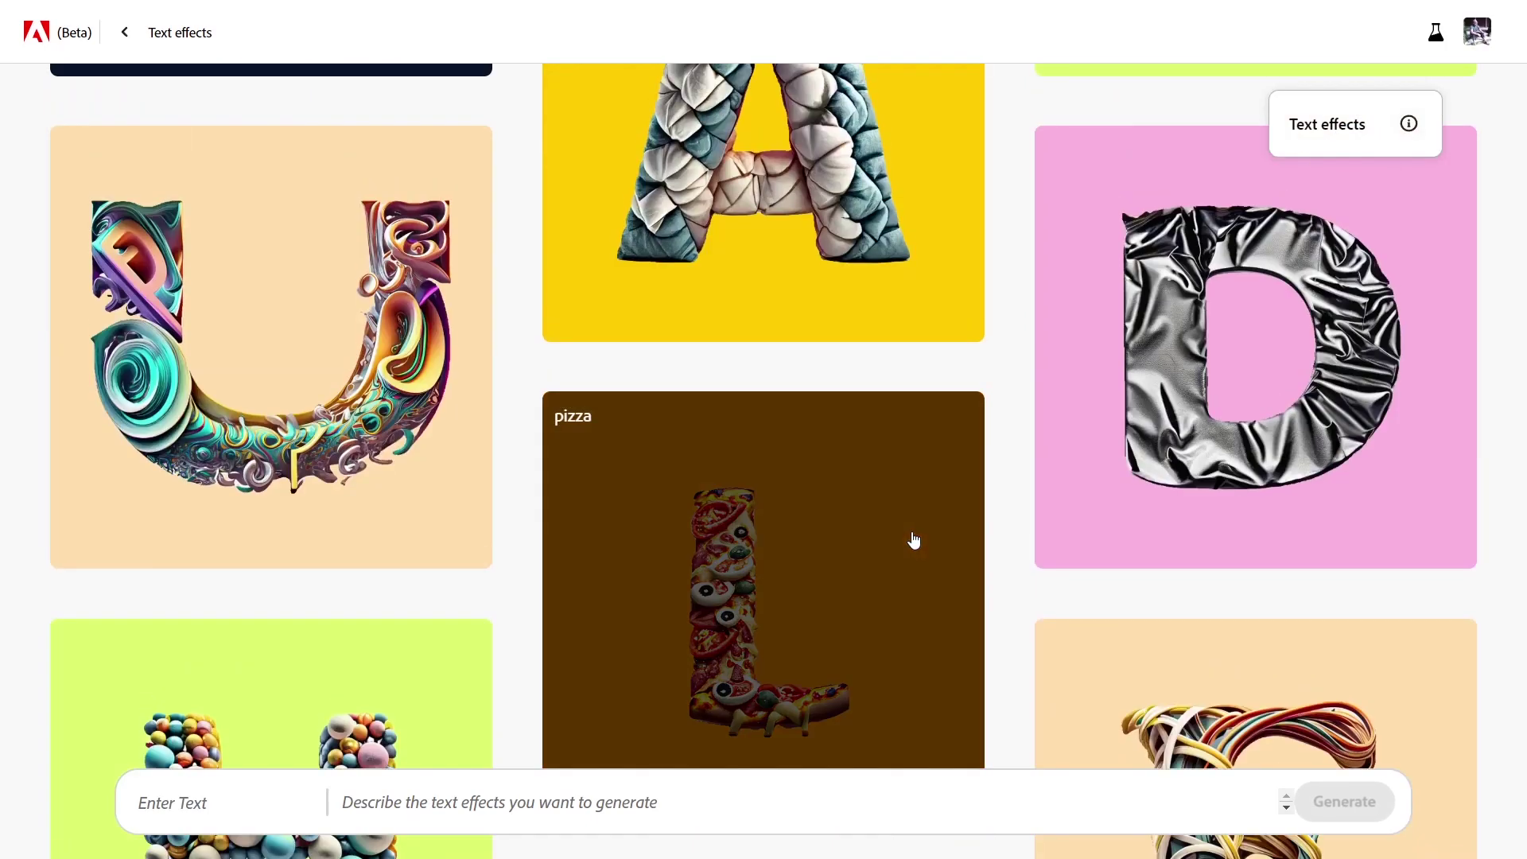
scroll(328, 529, up, 5)
scroll(525, 529, up, 5)
scroll(636, 513, up, 3)
click(718, 447)
key(ctrl+a)
text(Thread)
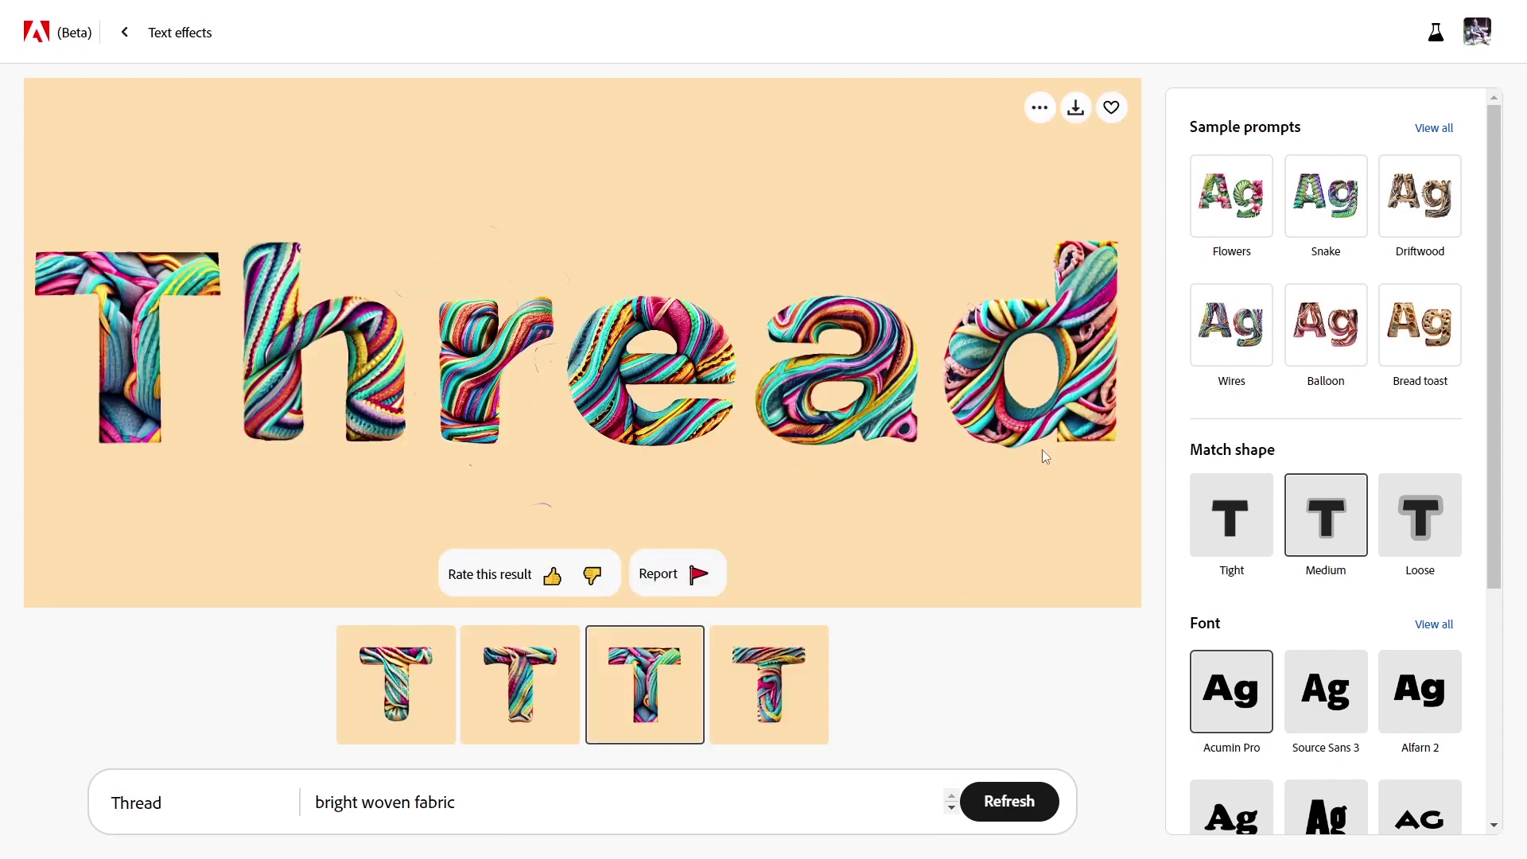
Step: Apply the hibiscus Flowers sample to 'Lily', then generate 'Jungle' filled with jungle animals
click(1243, 201)
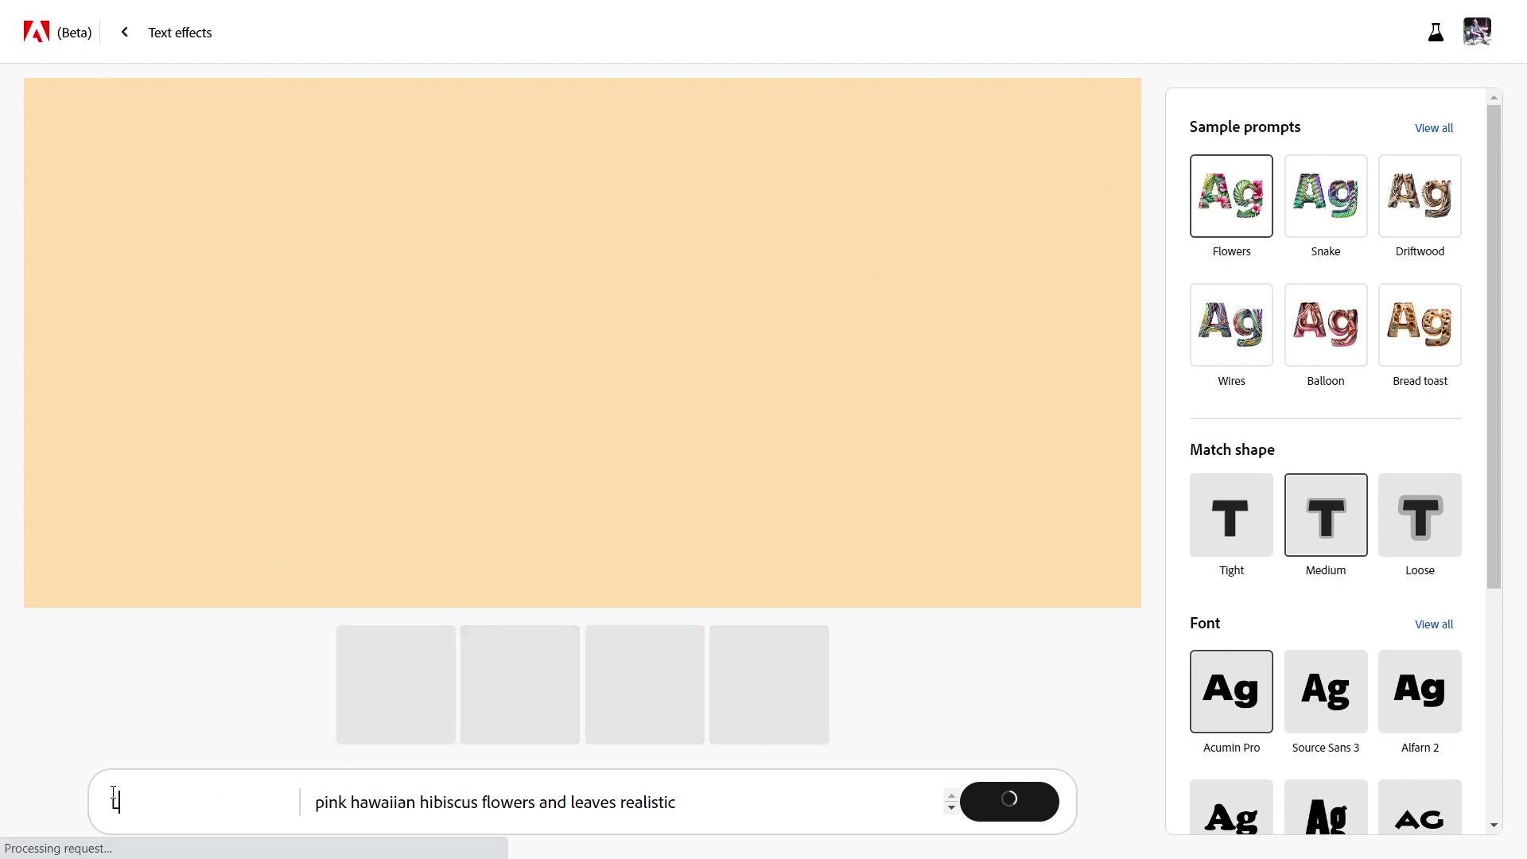
text(Lily)
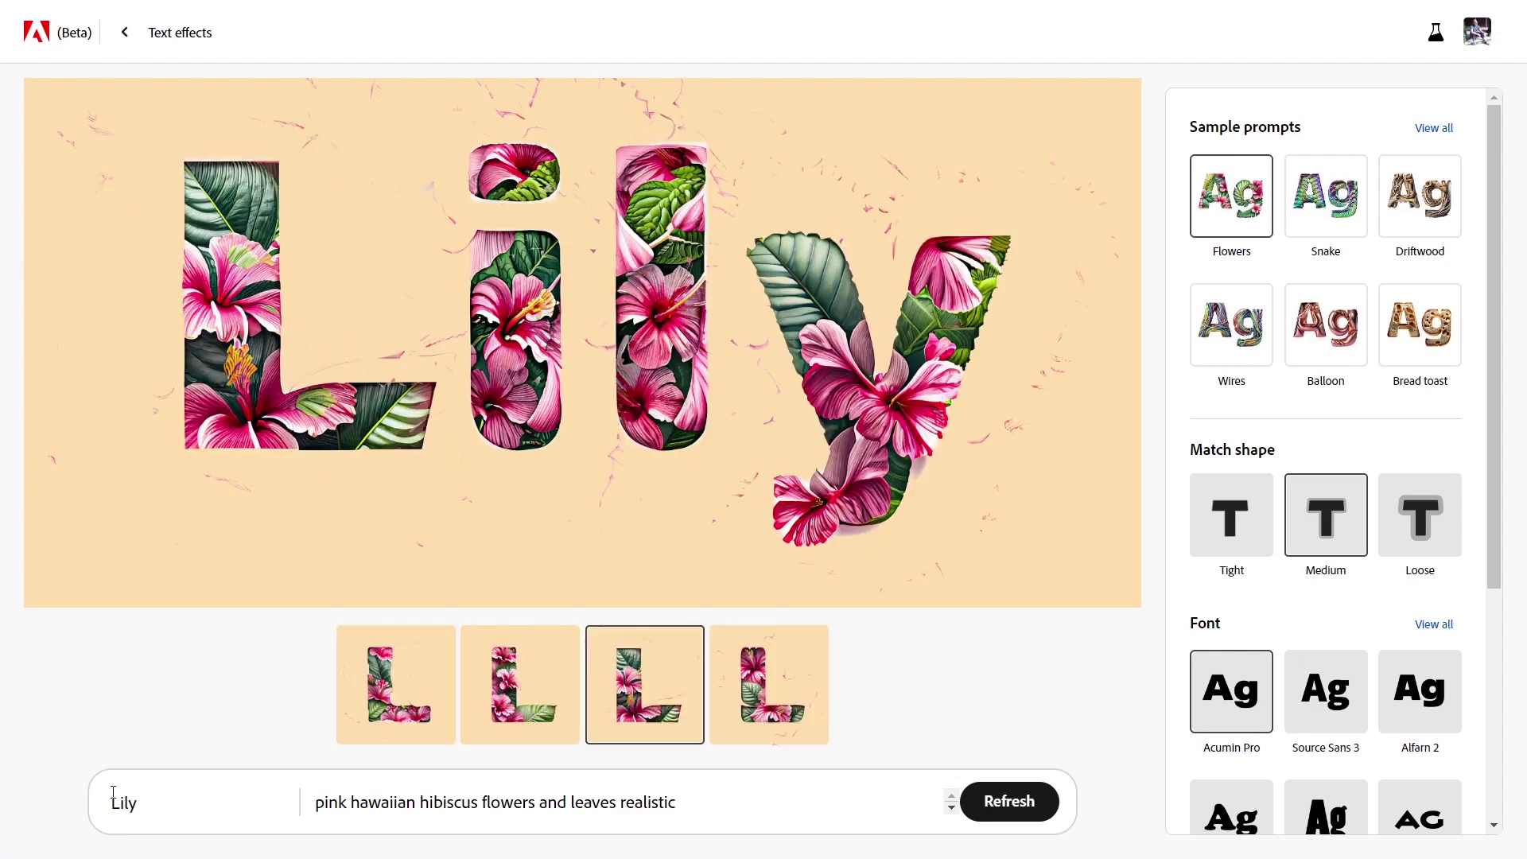
double_click(113, 793)
text(Ju)
text(n)
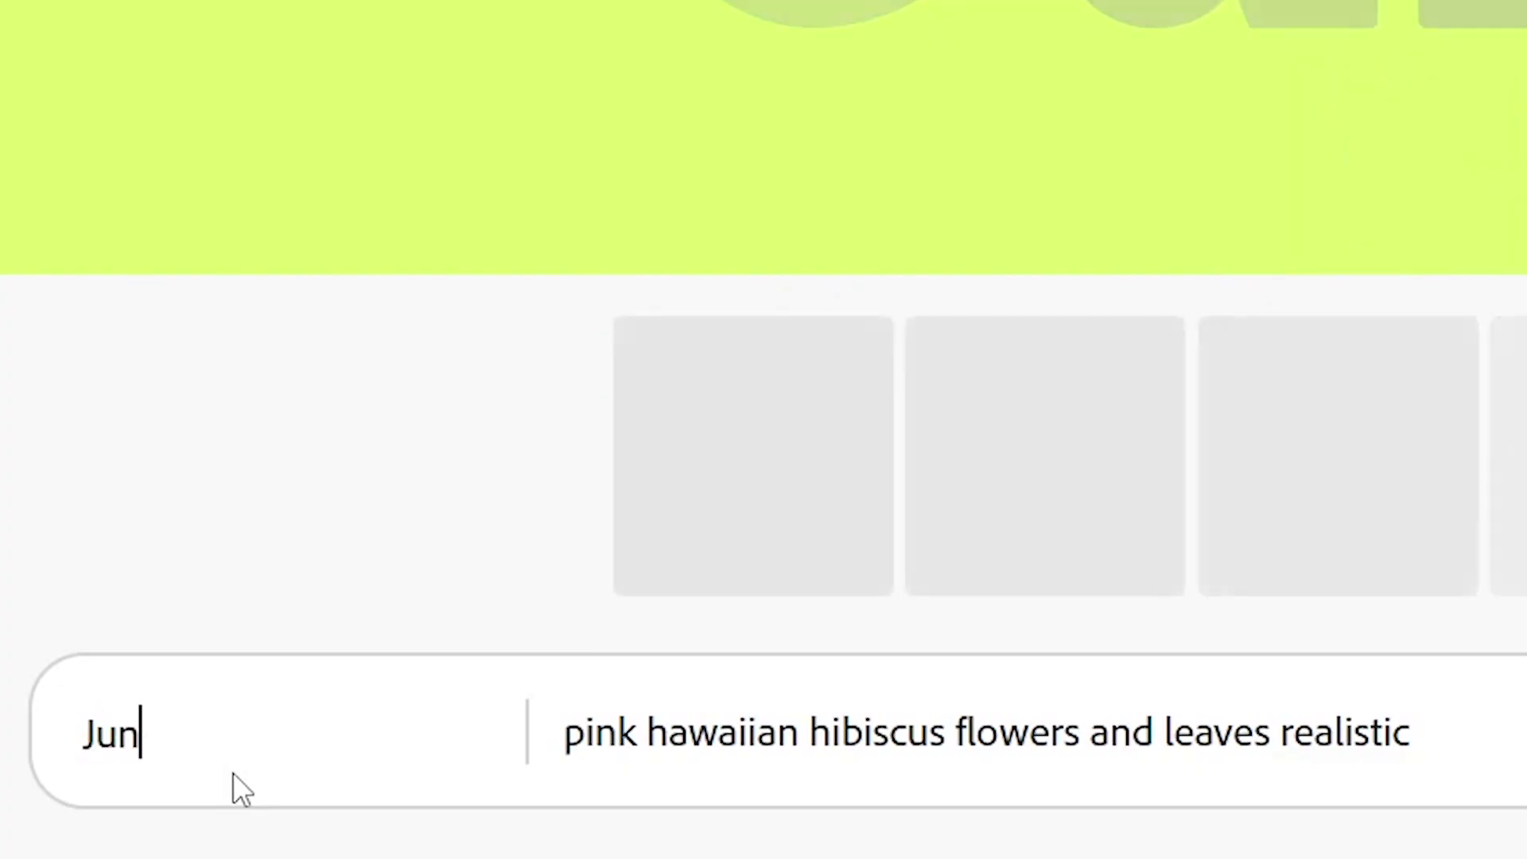
text(gle)
text(jungle)
key(Delete)
key(Delete)
key(Delete)
key(Delete)
key(Delete)
text(of)
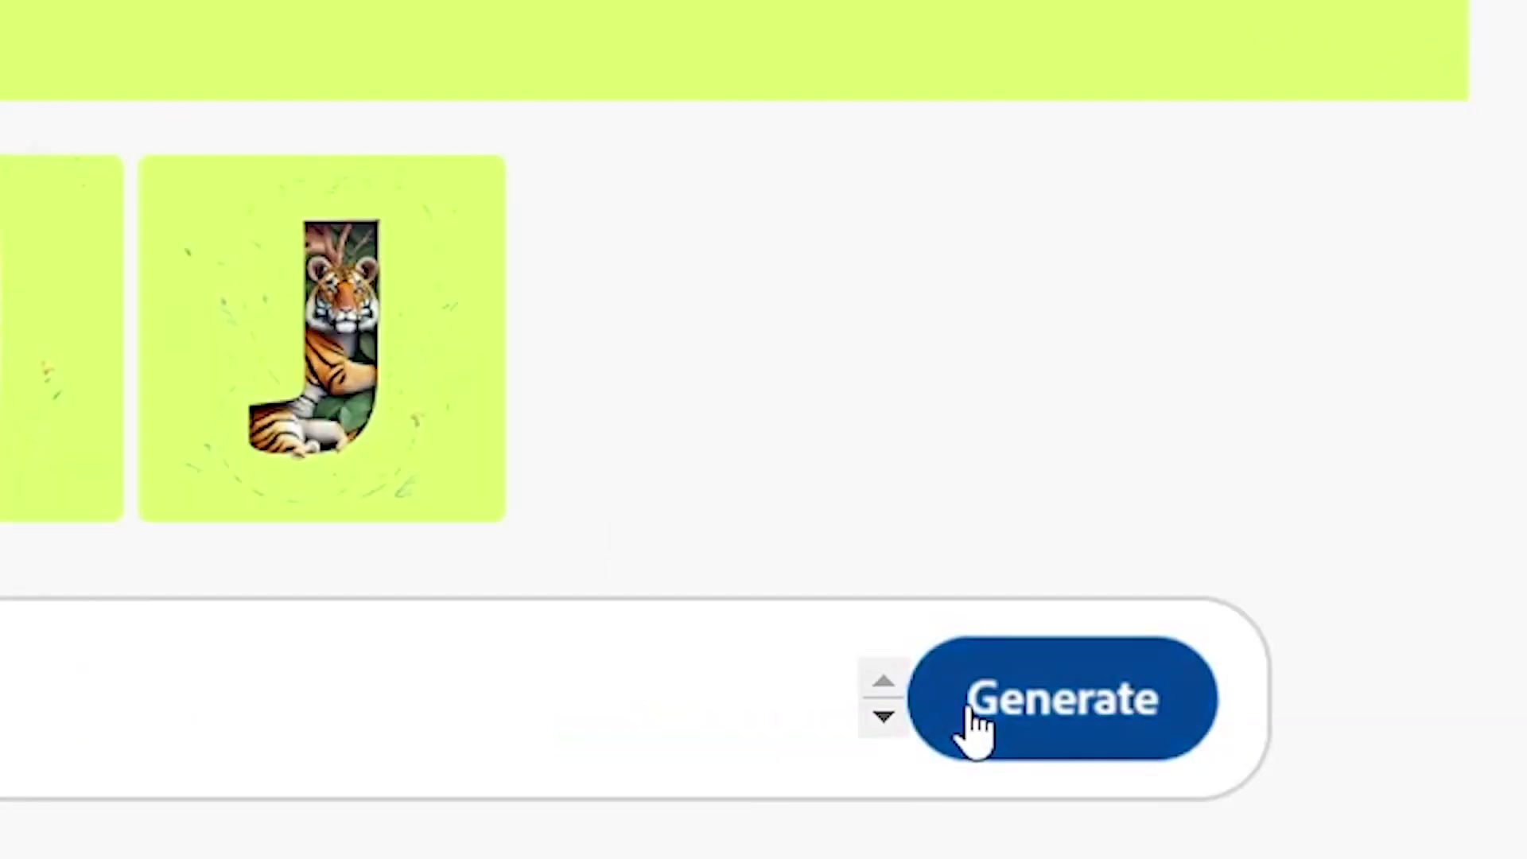
click(981, 810)
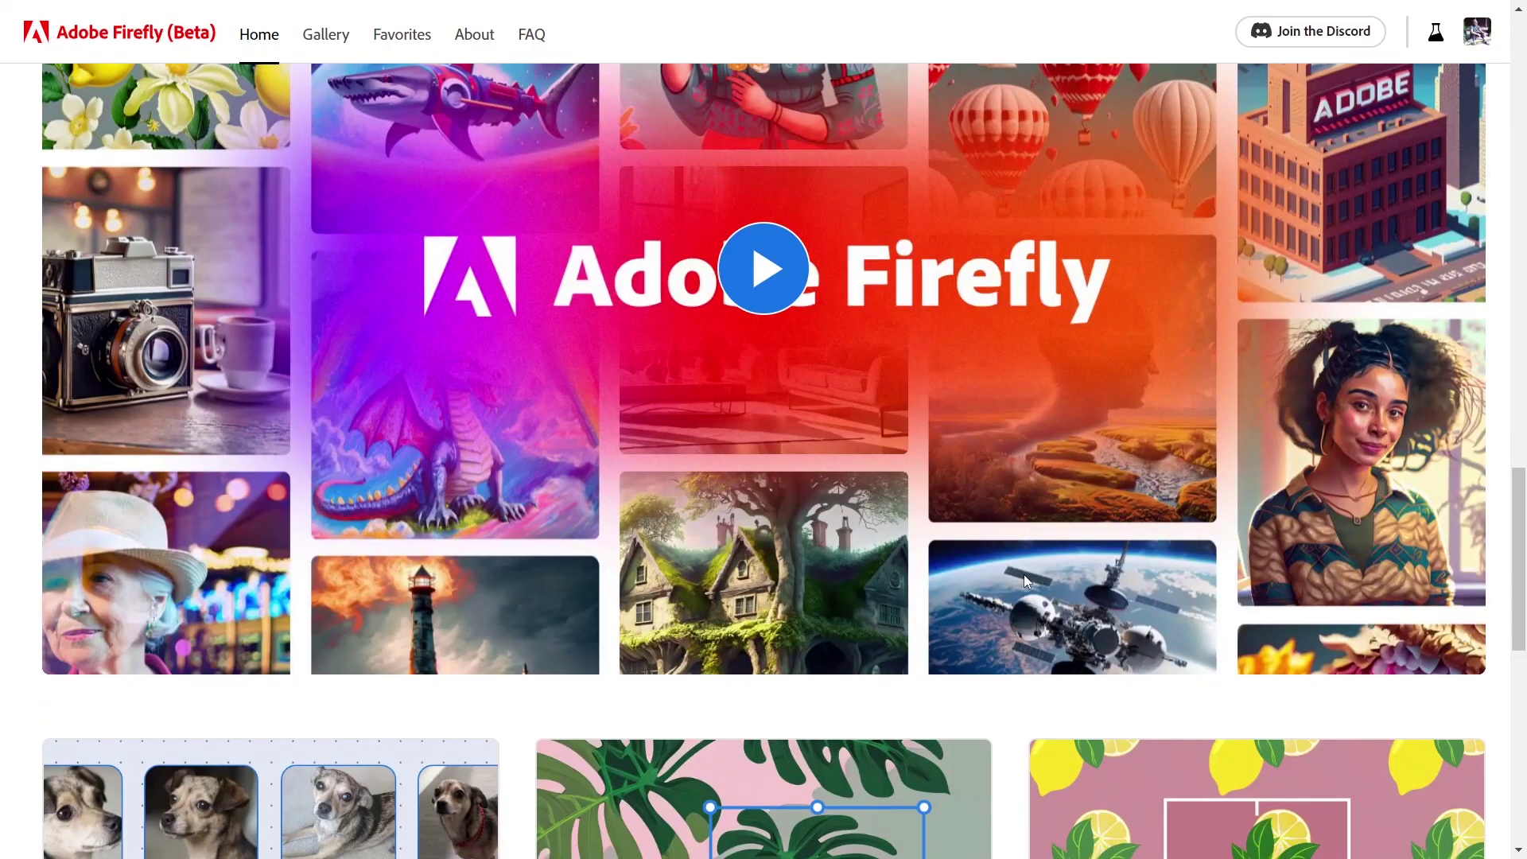
scroll(1021, 573, down, 3)
scroll(1020, 574, down, 3)
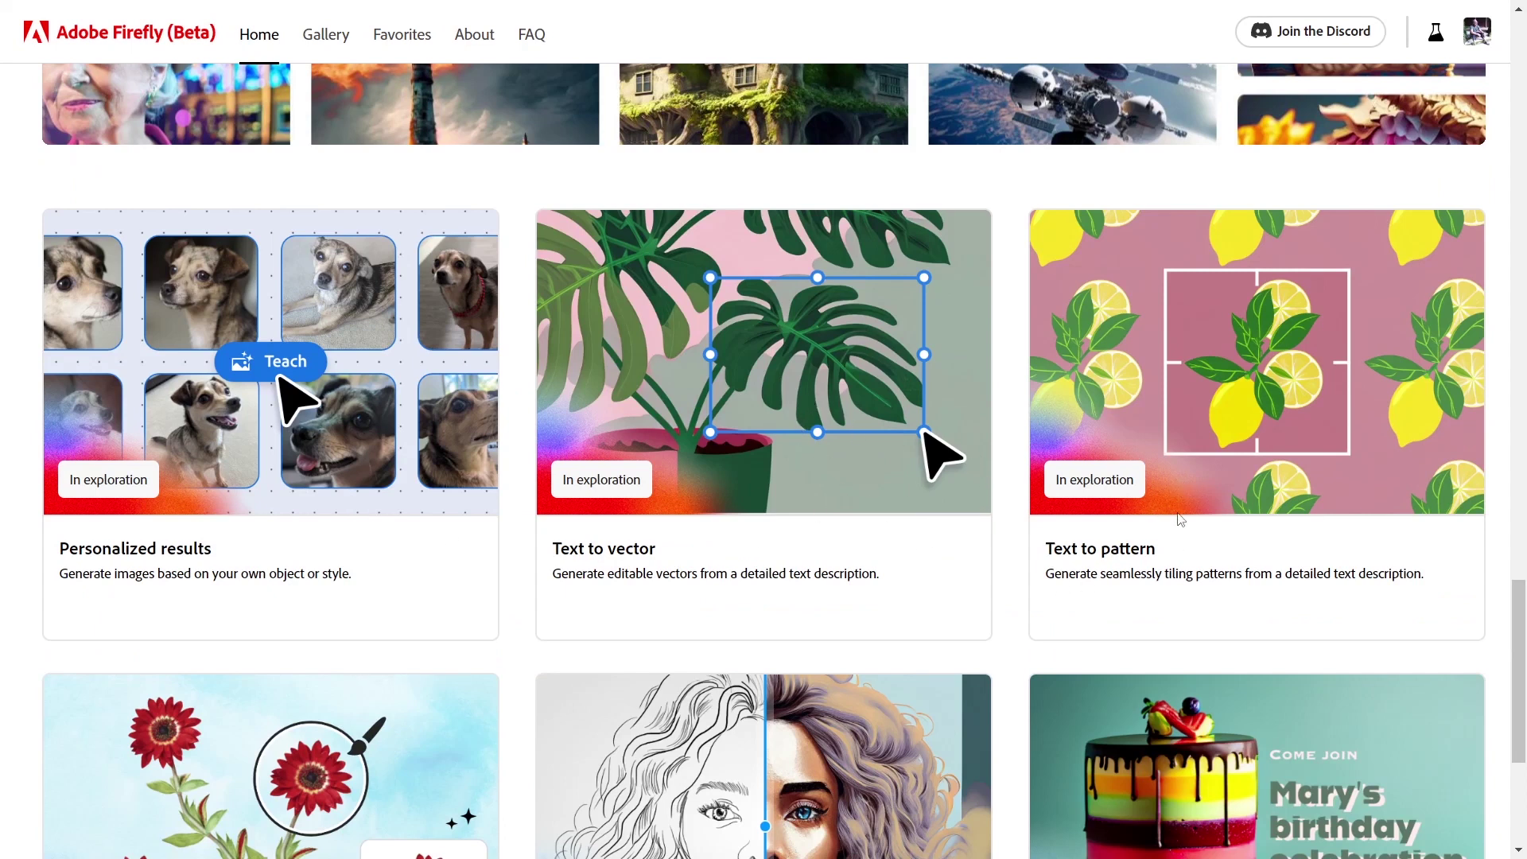
scroll(1181, 519, down, 5)
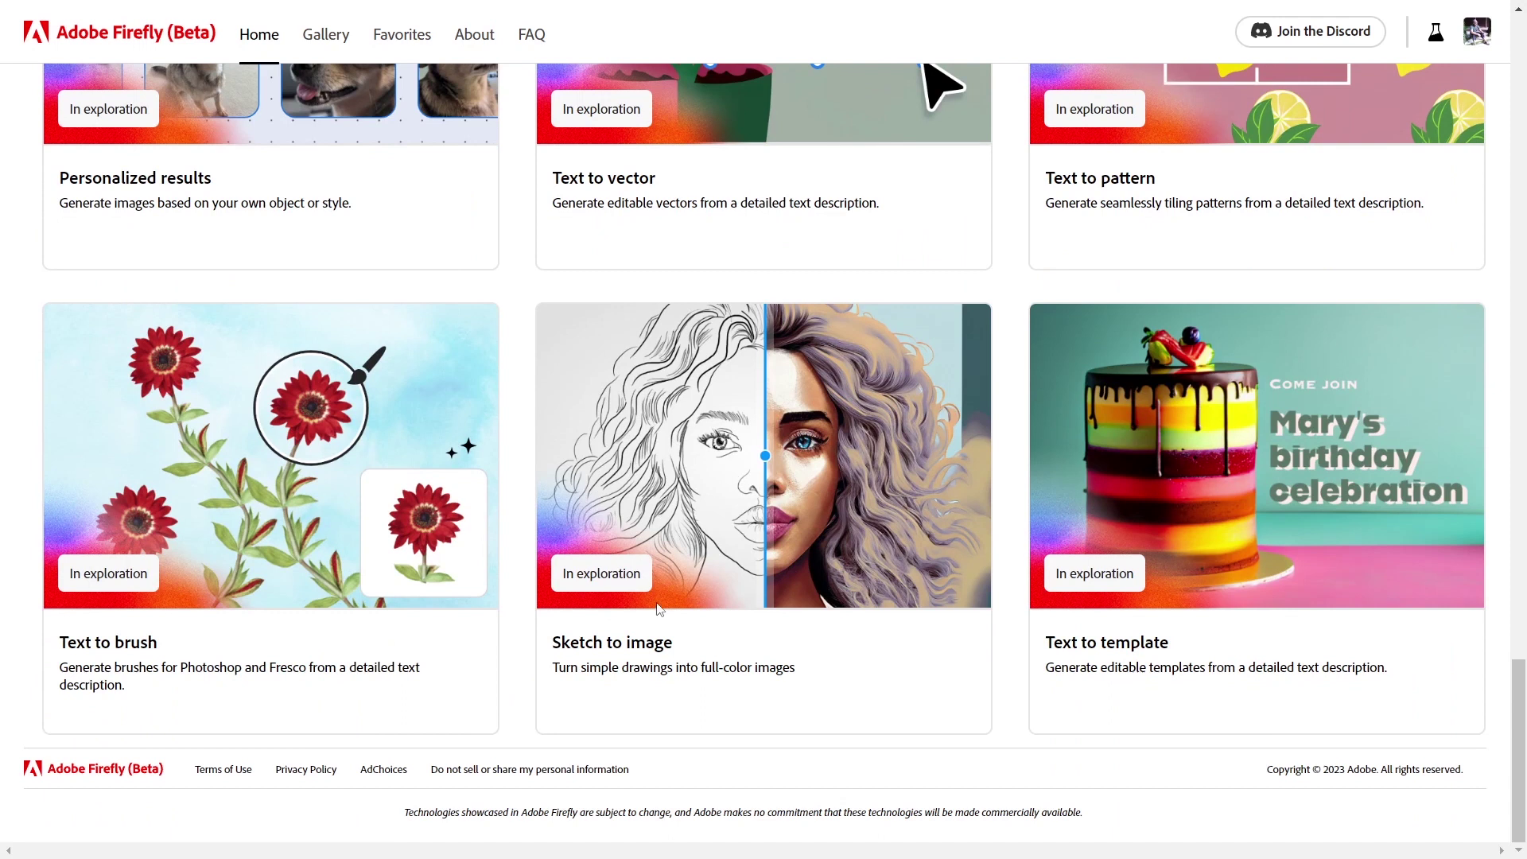